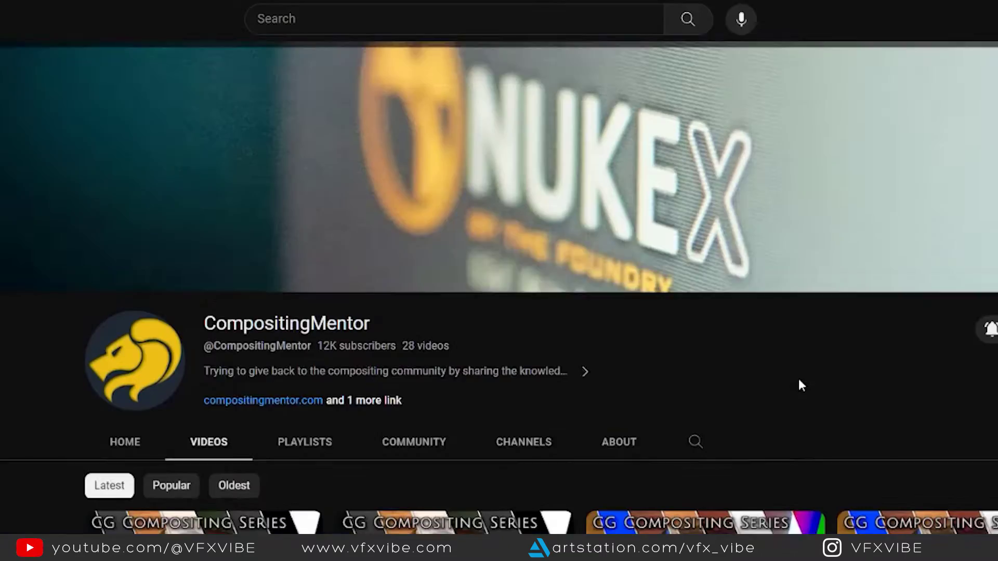
- Scroll down through the CompositingMentor channel's uploaded videos
{"action": "scroll", "coordinate": [798, 378], "scroll_direction": "down", "scroll_amount": 4}
{"action": "scroll", "coordinate": [800, 387], "scroll_direction": "down", "scroll_amount": 5}
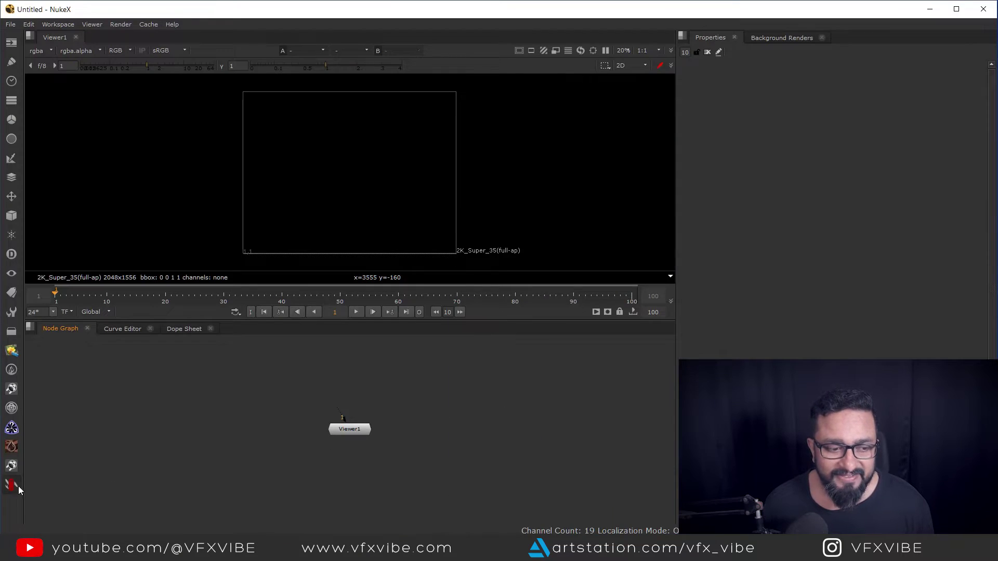
{"action": "left_click", "coordinate": [17, 485]}
{"action": "left_click", "coordinate": [288, 438]}
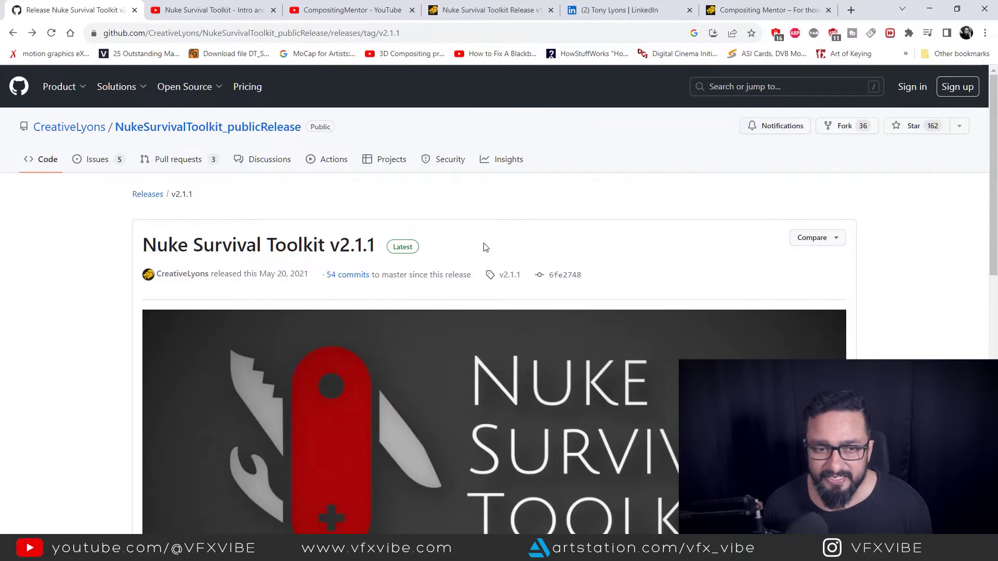
- Highlight the v2.1.1 release title, then download its Source code (zip) from Assets
{"action": "scroll", "coordinate": [320, 217], "scroll_direction": "down", "scroll_amount": 1}
{"action": "scroll", "coordinate": [292, 201], "scroll_direction": "up", "scroll_amount": 1}
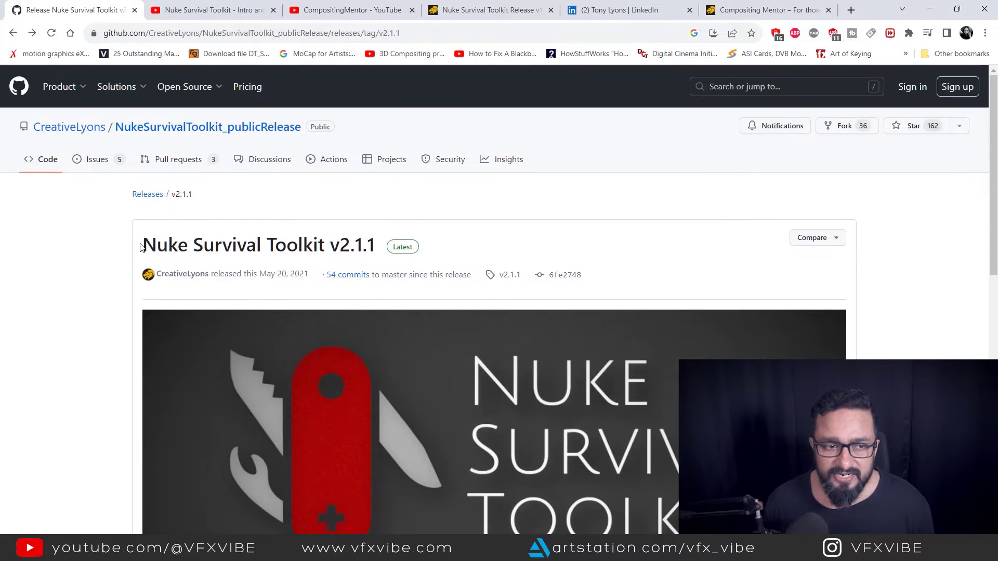
{"action": "left_click_drag", "start_coordinate": [140, 247], "coordinate": [413, 244]}
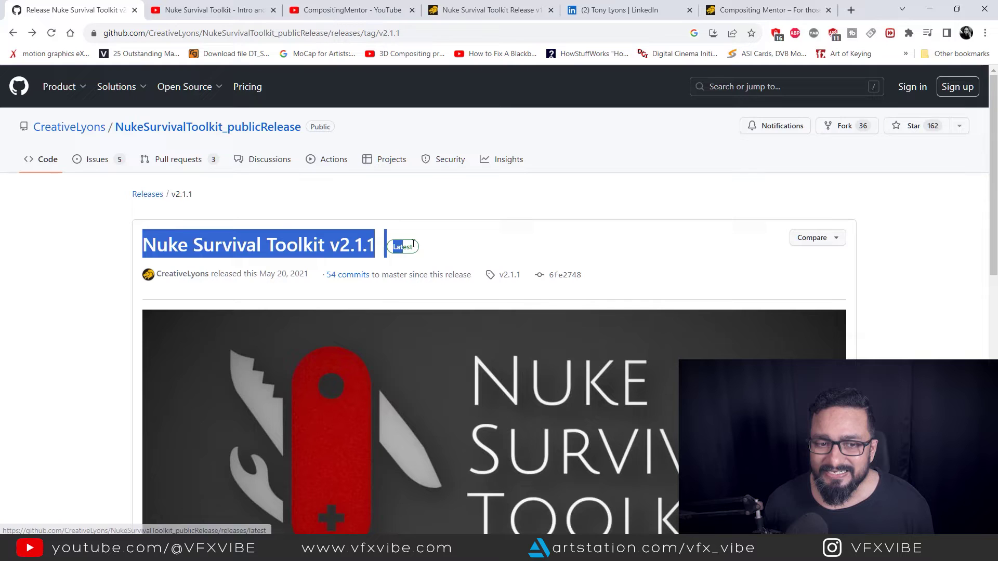
{"action": "left_click", "coordinate": [494, 246]}
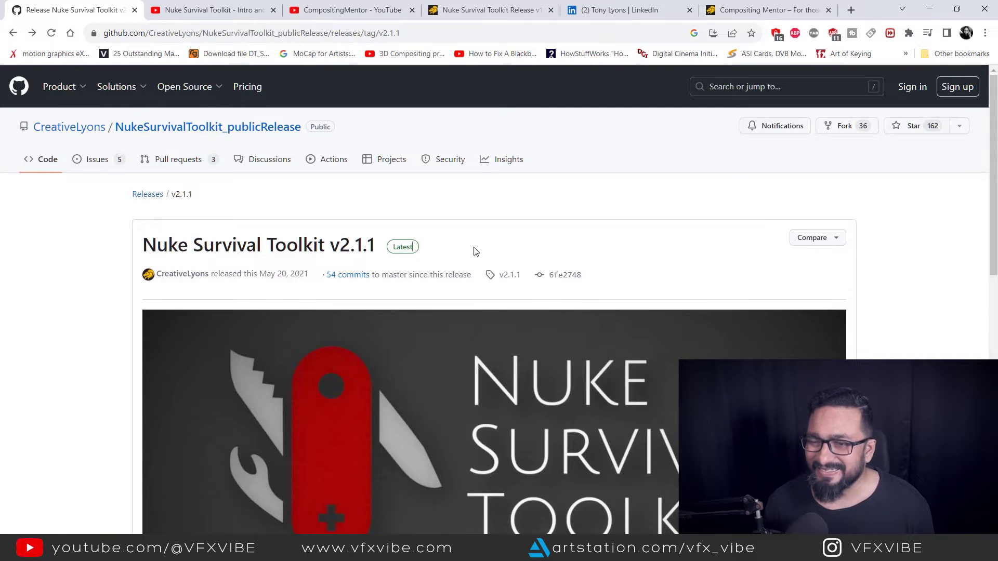
{"action": "scroll", "coordinate": [474, 252], "scroll_direction": "down", "scroll_amount": 10}
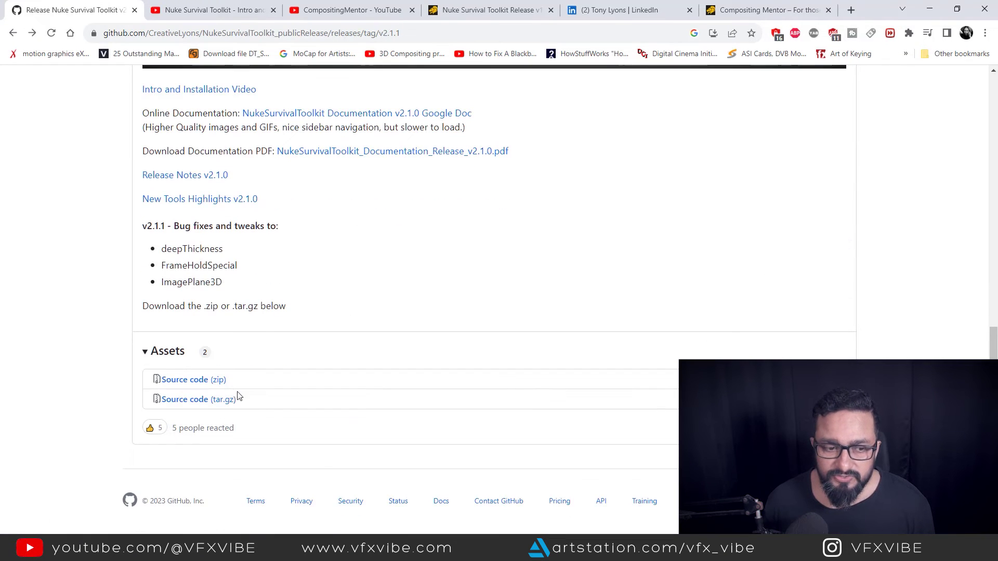
{"action": "left_click", "coordinate": [186, 384]}
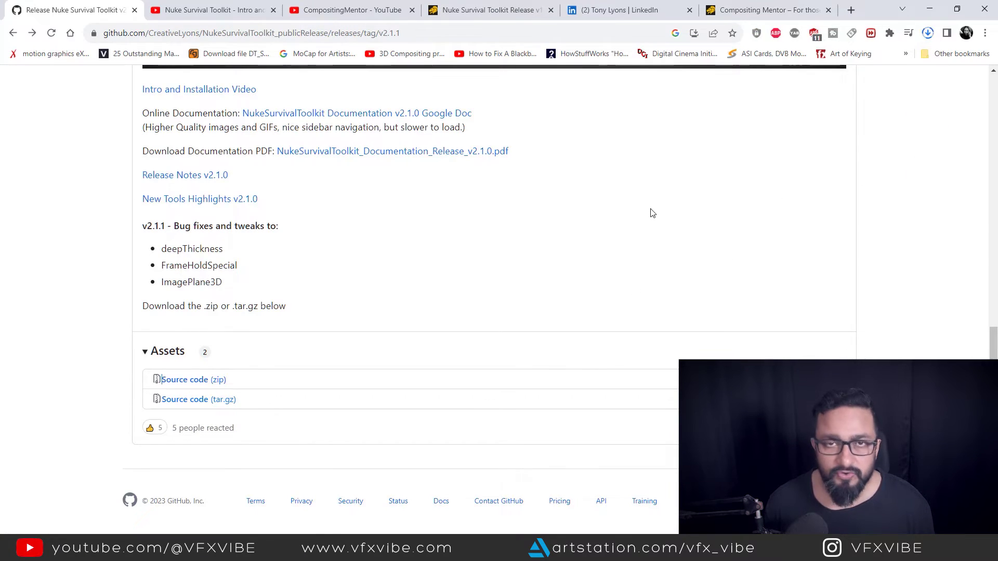
- Glance at the Intro and Installation Video, then return to the v2.1.1 release page
{"action": "scroll", "coordinate": [481, 278], "scroll_direction": "up", "scroll_amount": 3}
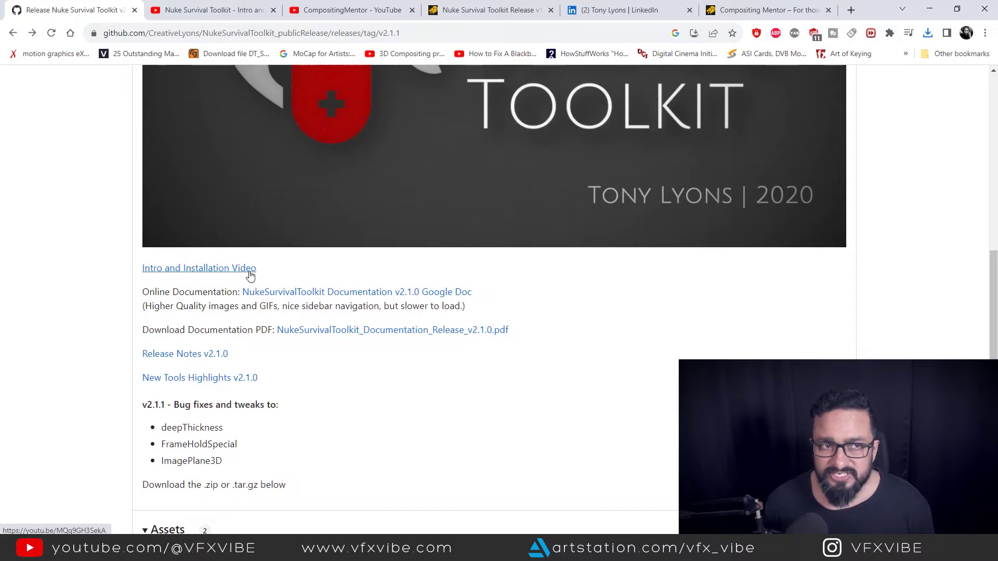
{"action": "left_click", "coordinate": [221, 15]}
{"action": "scroll", "coordinate": [302, 327], "scroll_direction": "up", "scroll_amount": 3}
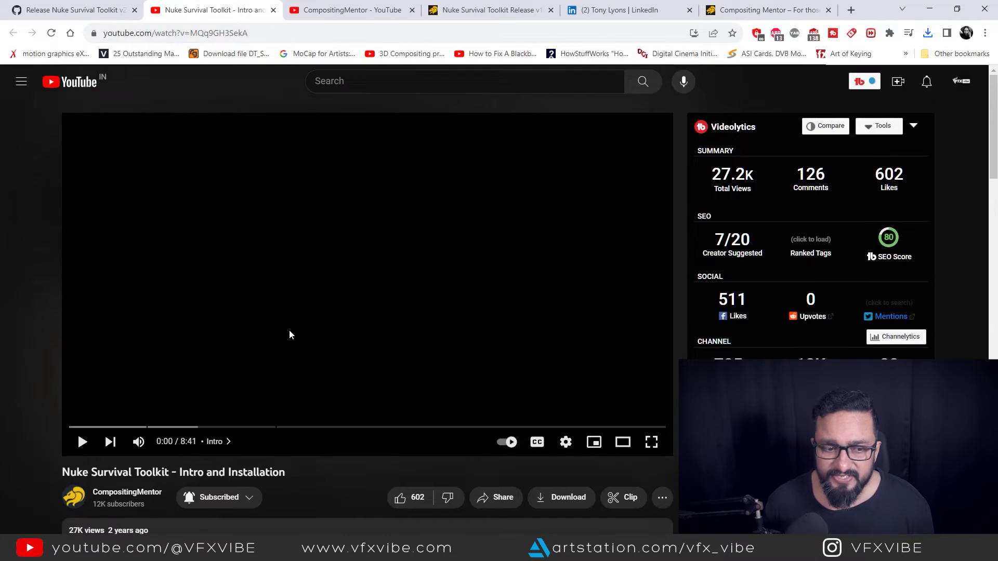
{"action": "scroll", "coordinate": [283, 251], "scroll_direction": "down", "scroll_amount": 3}
{"action": "scroll", "coordinate": [277, 305], "scroll_direction": "up", "scroll_amount": 3}
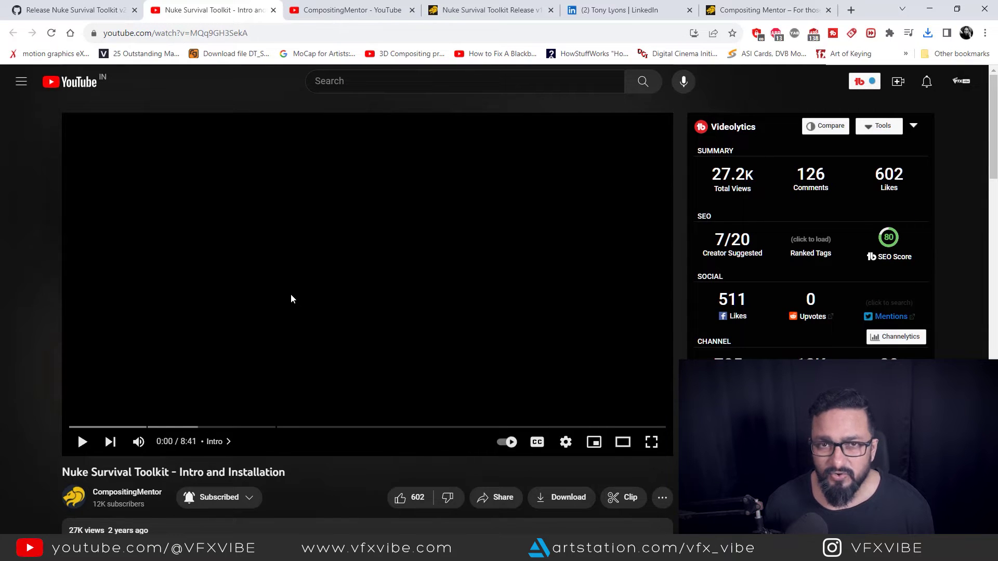
{"action": "key", "text": "ctrl+shift+Tab"}
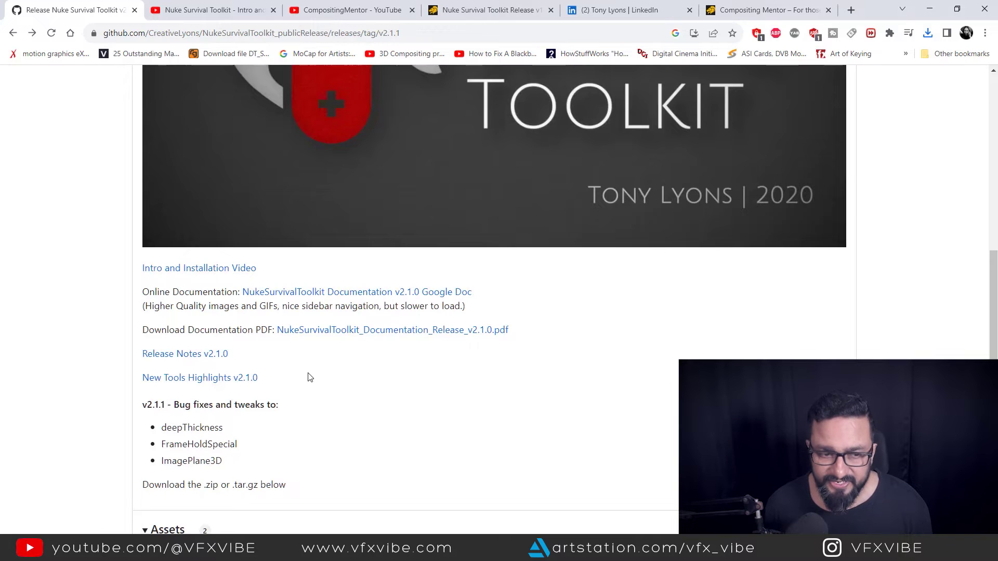
{"action": "scroll", "coordinate": [715, 210], "scroll_direction": "up", "scroll_amount": 5}
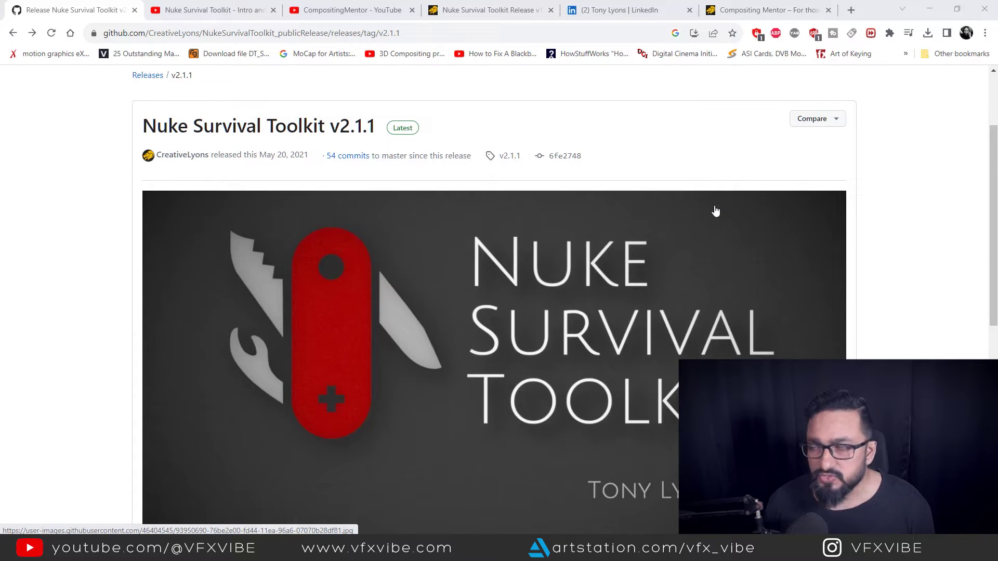
- Open the extracted NukeSurvivalToolkit_publicRelease-2.1.1 folder and preview the NukeSurvivalToolkit folder's contents
{"action": "key", "text": "alt+Tab"}
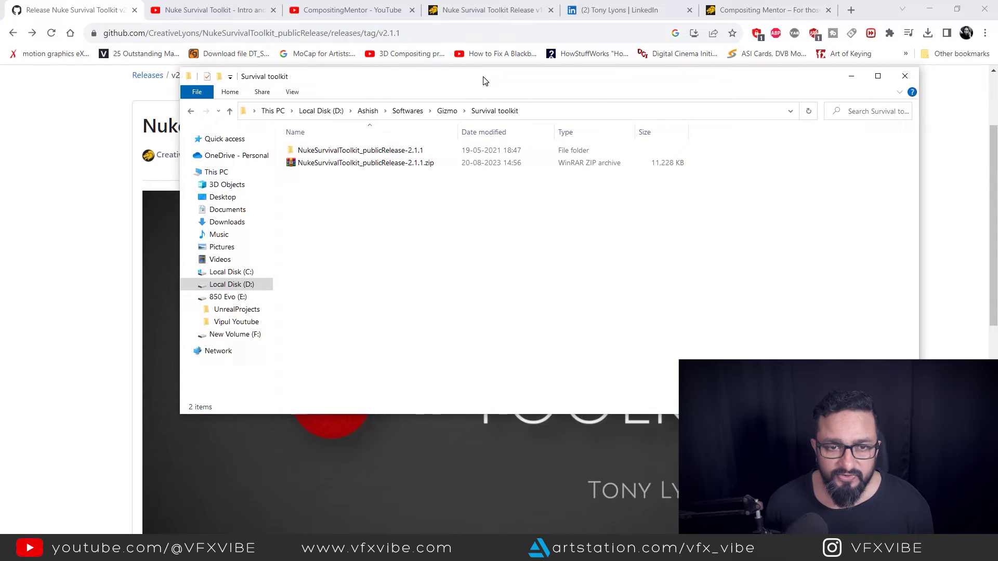
{"action": "left_click", "coordinate": [339, 165]}
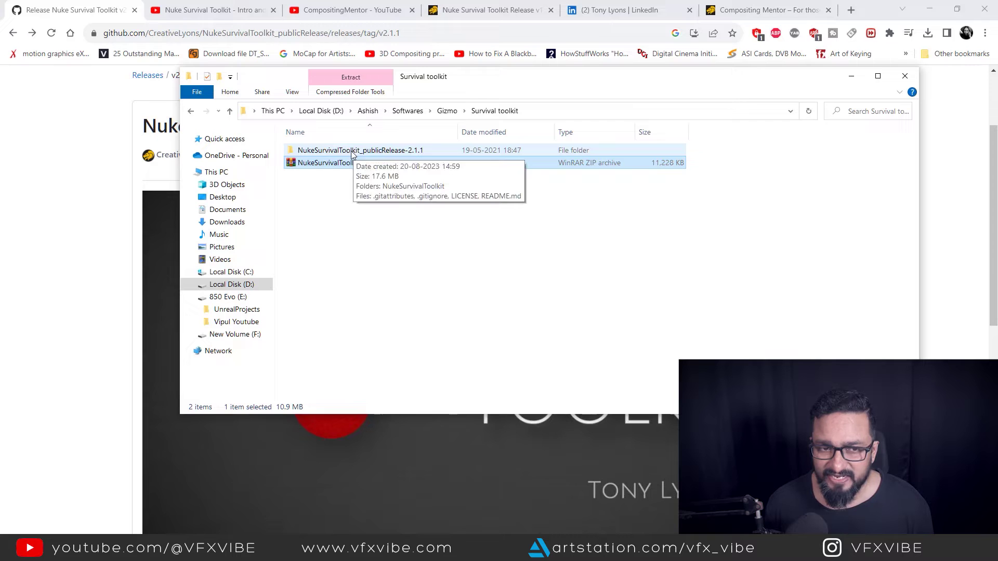
{"action": "double_click", "coordinate": [383, 153]}
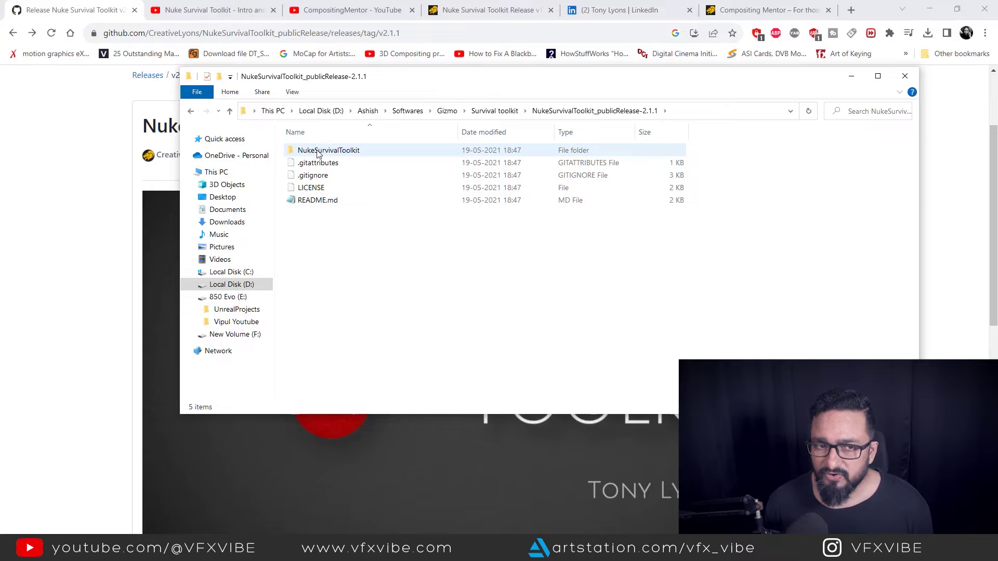
{"action": "double_click", "coordinate": [336, 152]}
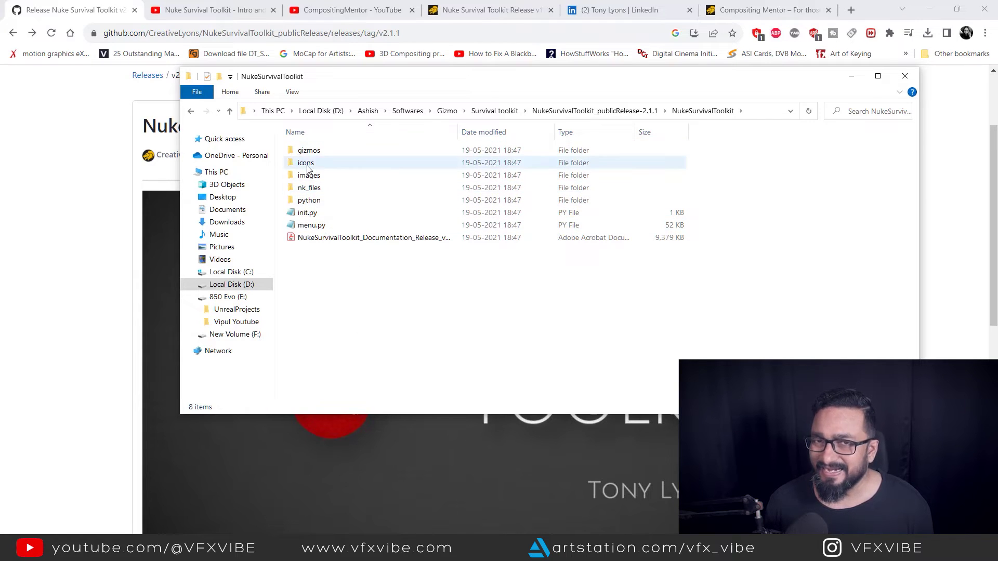
{"action": "key", "text": "BackSpace"}
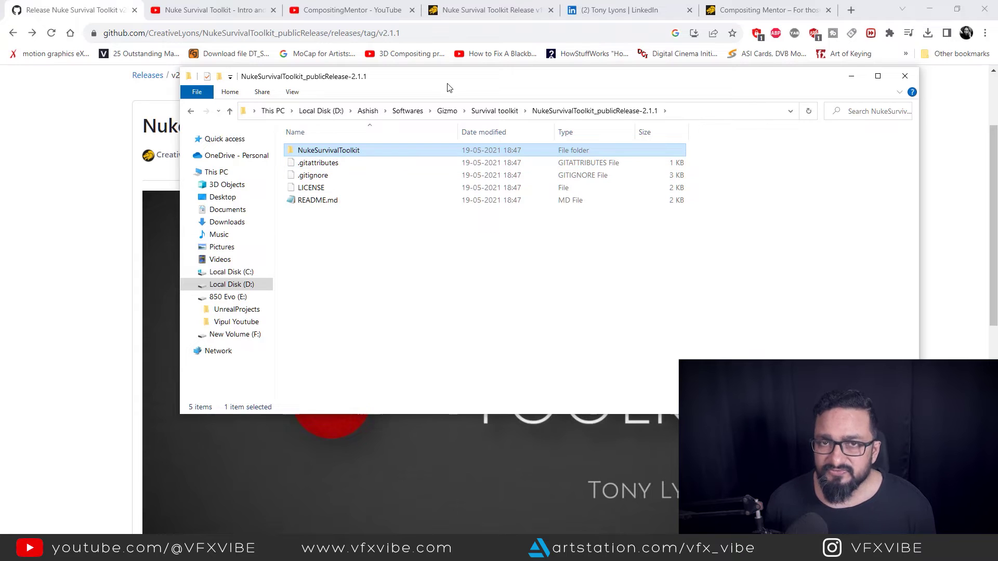
- Copy the NukeSurvivalToolkit folder and open a second File Explorer window
{"action": "left_click", "coordinate": [341, 153]}
{"action": "right_click", "coordinate": [341, 153]}
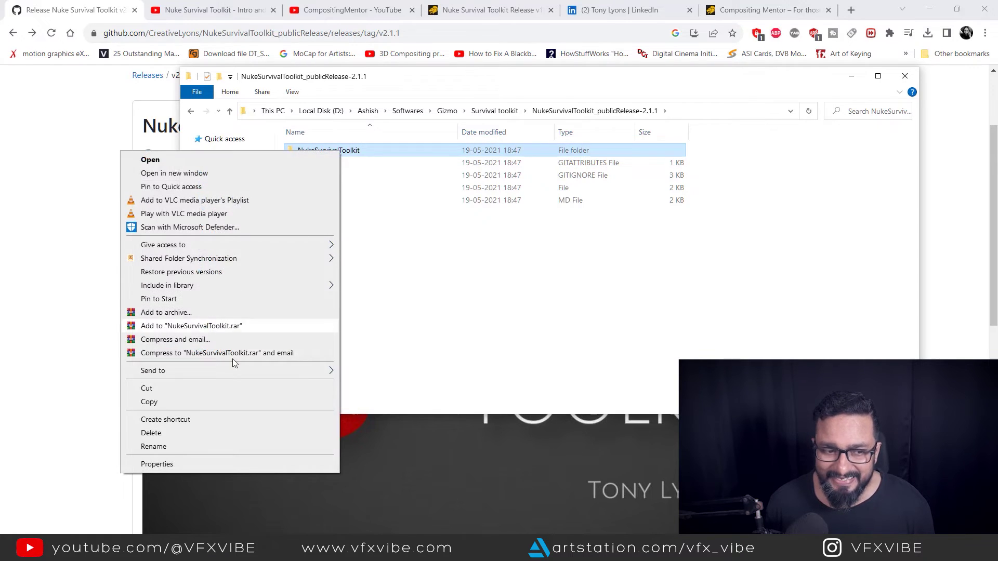
{"action": "left_click", "coordinate": [205, 401]}
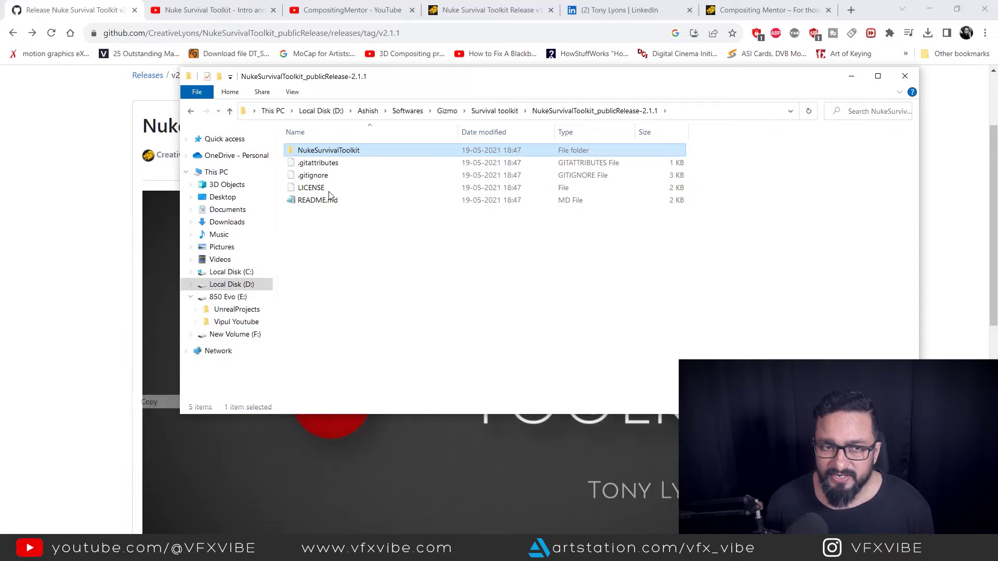
{"action": "left_click", "coordinate": [454, 307]}
{"action": "key", "text": "super+e"}
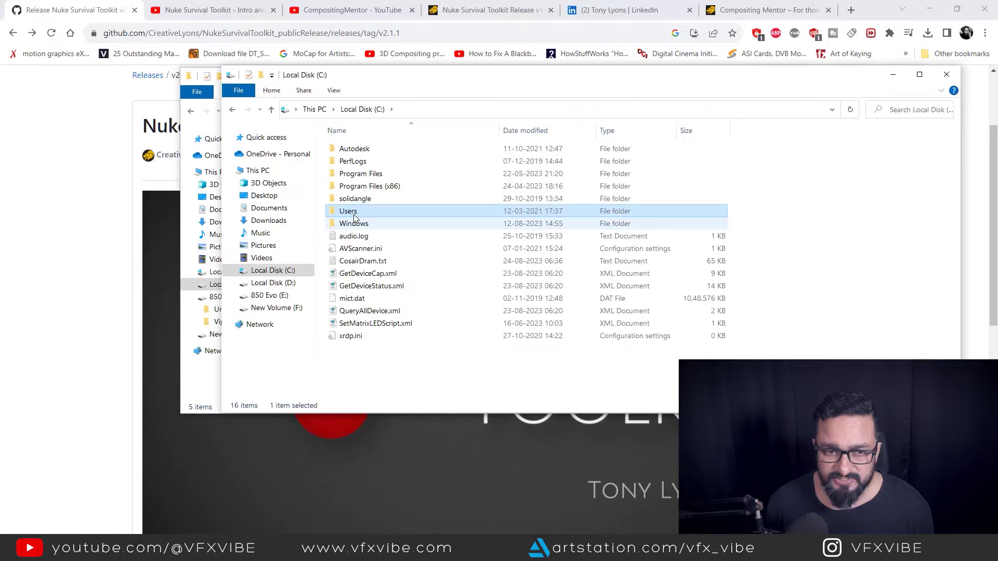
- Navigate the second Explorer window to C:\Users\Admin\.nuke
{"action": "double_click", "coordinate": [366, 204]}
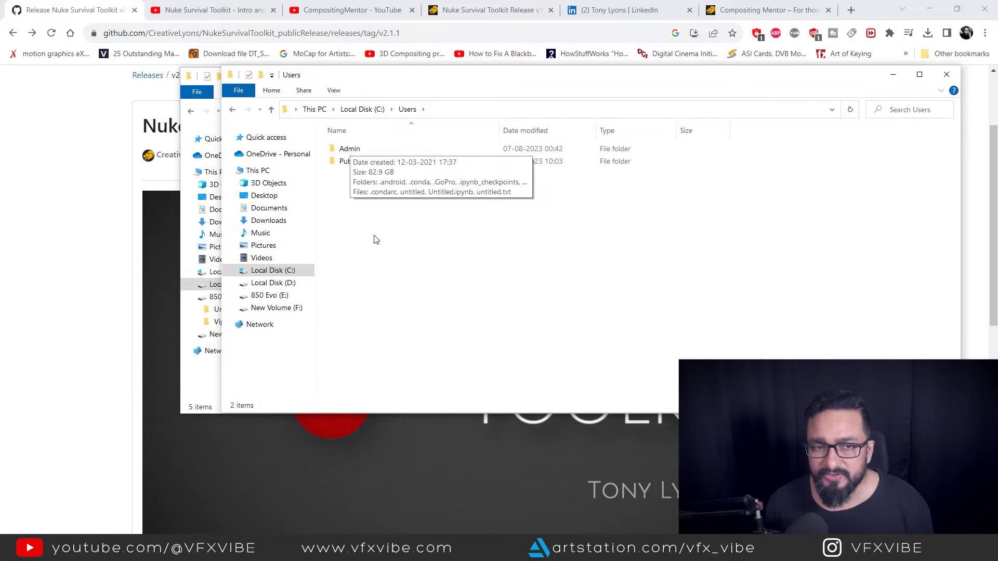
{"action": "left_click", "coordinate": [351, 151]}
{"action": "double_click", "coordinate": [352, 151]}
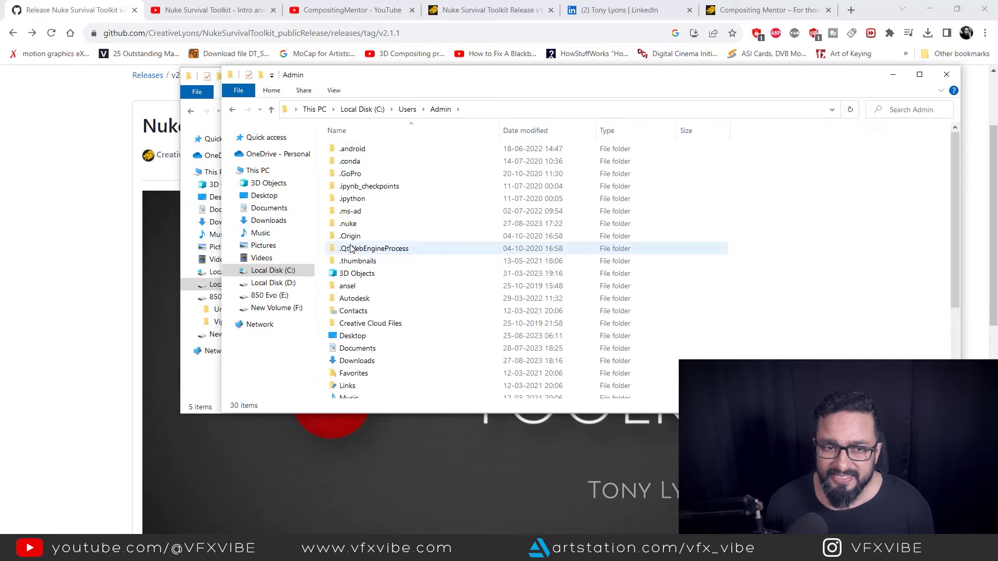
{"action": "double_click", "coordinate": [348, 224]}
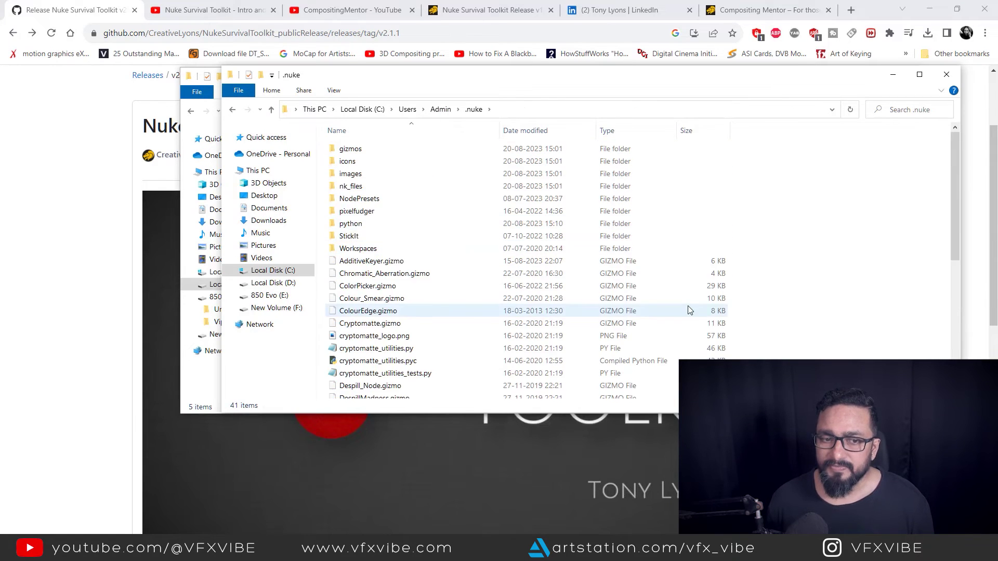
- Arrange the .nuke window and the release-folder window so both are visible
{"action": "left_click_drag", "start_coordinate": [421, 76], "coordinate": [439, 223]}
{"action": "left_click", "coordinate": [336, 151]}
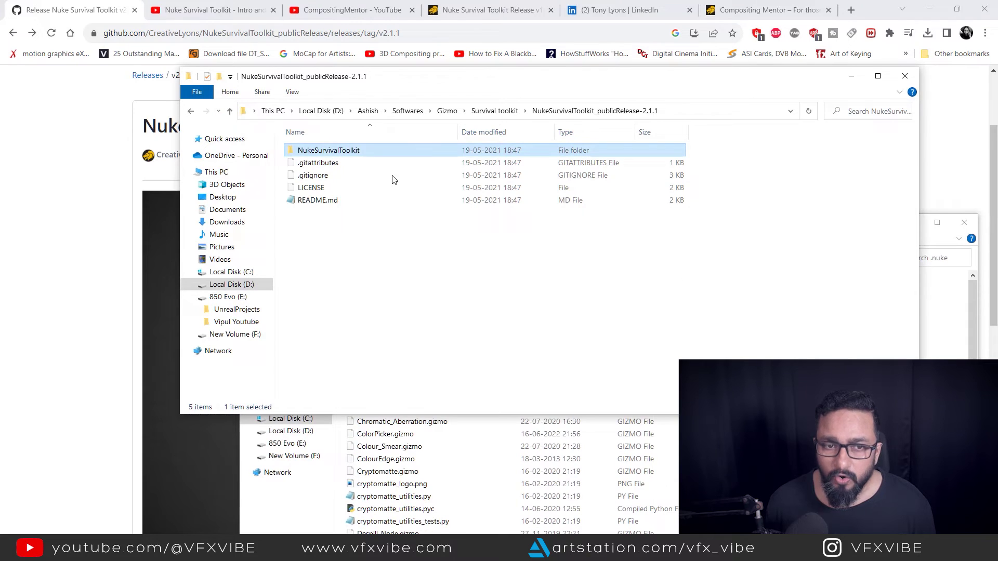
{"action": "left_click", "coordinate": [441, 442]}
{"action": "left_click_drag", "start_coordinate": [485, 229], "coordinate": [441, 241]}
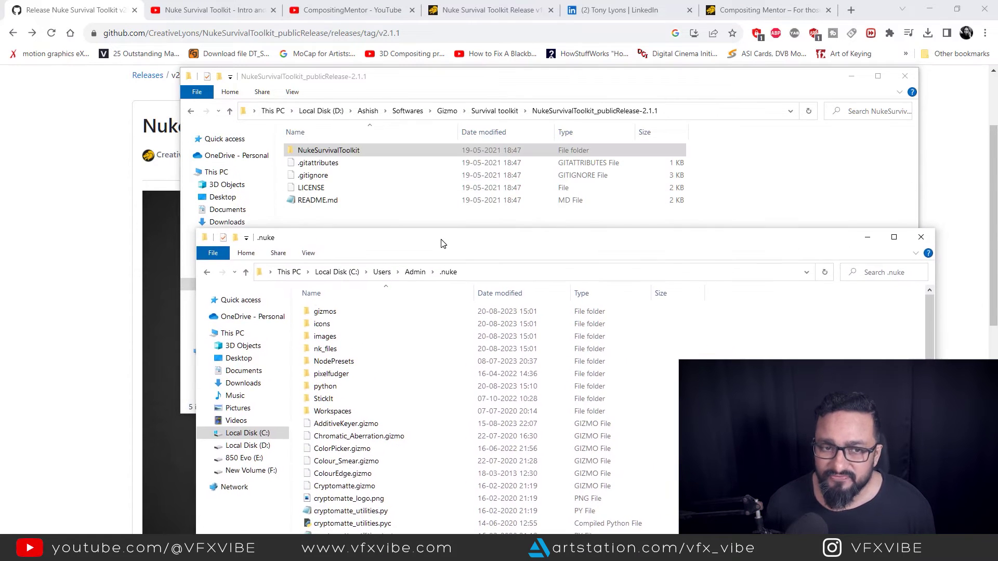
{"action": "left_click", "coordinate": [358, 155]}
- Copy the gizmos, icons, images, nk_files and python folders, then close the release folder window
{"action": "double_click", "coordinate": [357, 155]}
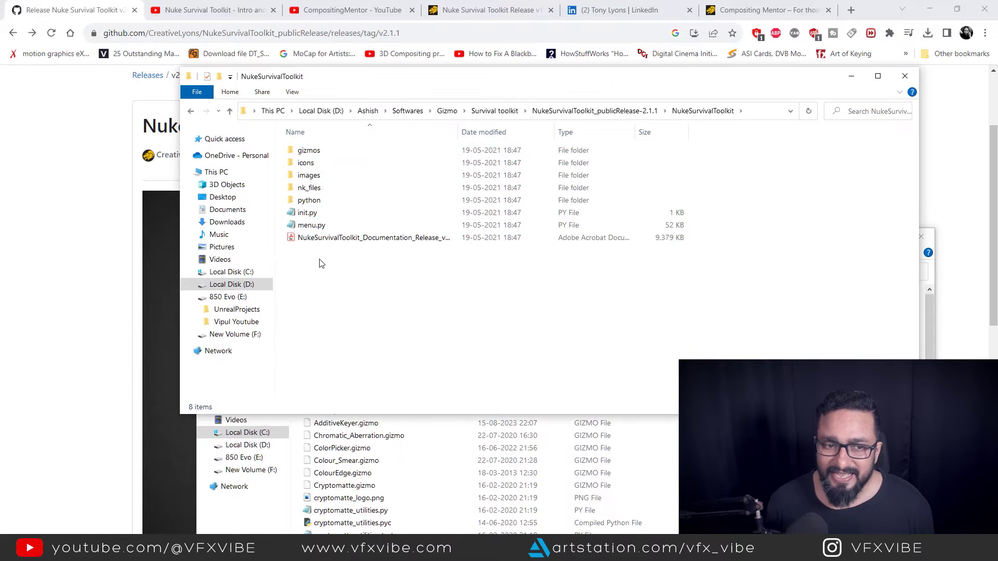
{"action": "left_click", "coordinate": [309, 200]}
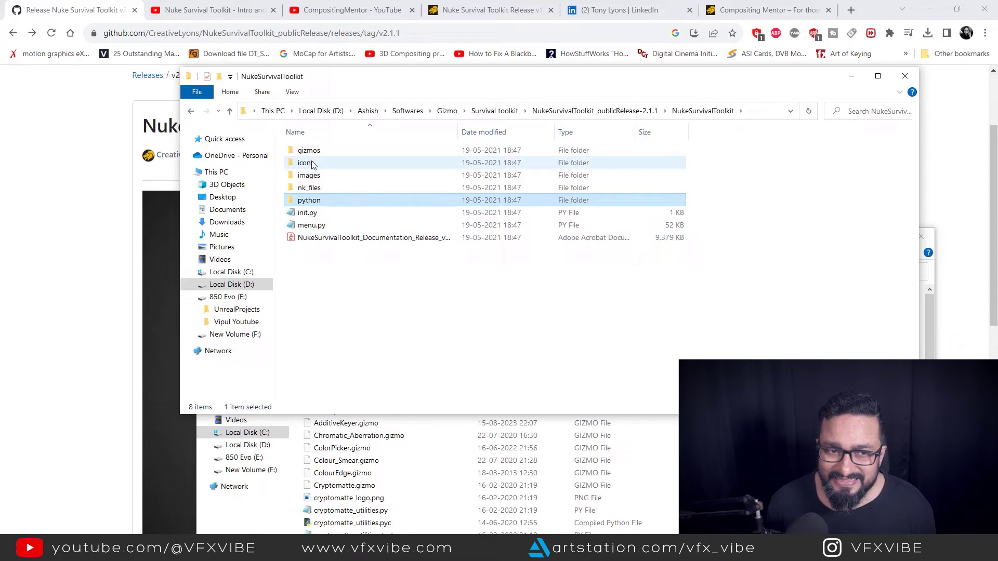
{"action": "left_click", "coordinate": [309, 151], "text": "shift"}
{"action": "right_click", "coordinate": [338, 183]}
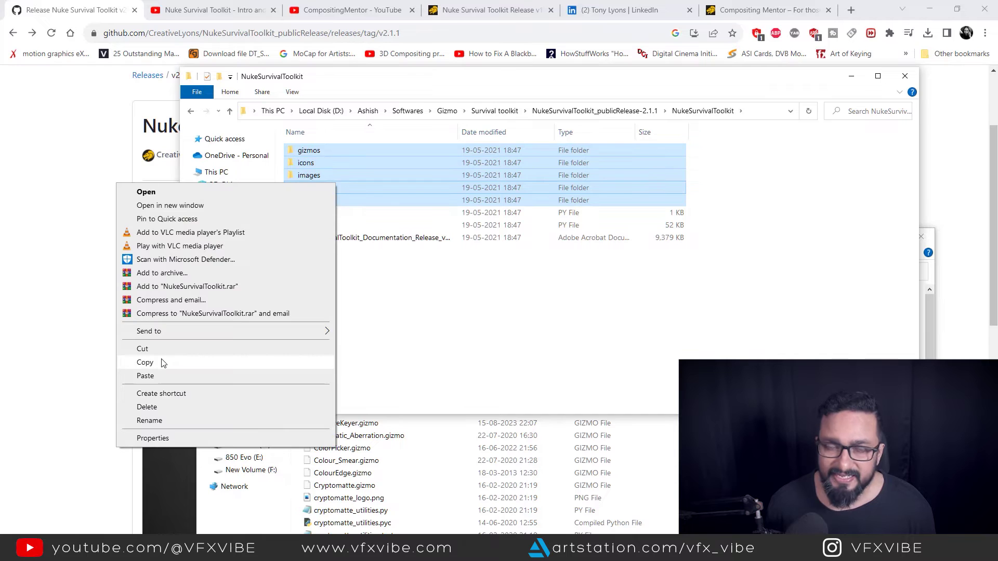
{"action": "left_click", "coordinate": [161, 356]}
{"action": "key", "text": "alt+Up"}
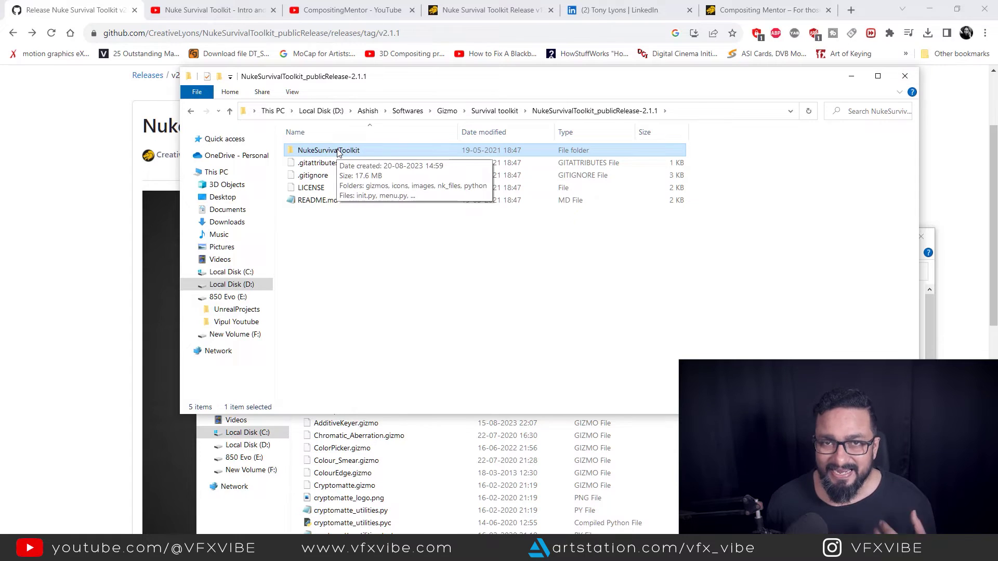
{"action": "key", "text": "alt+F4"}
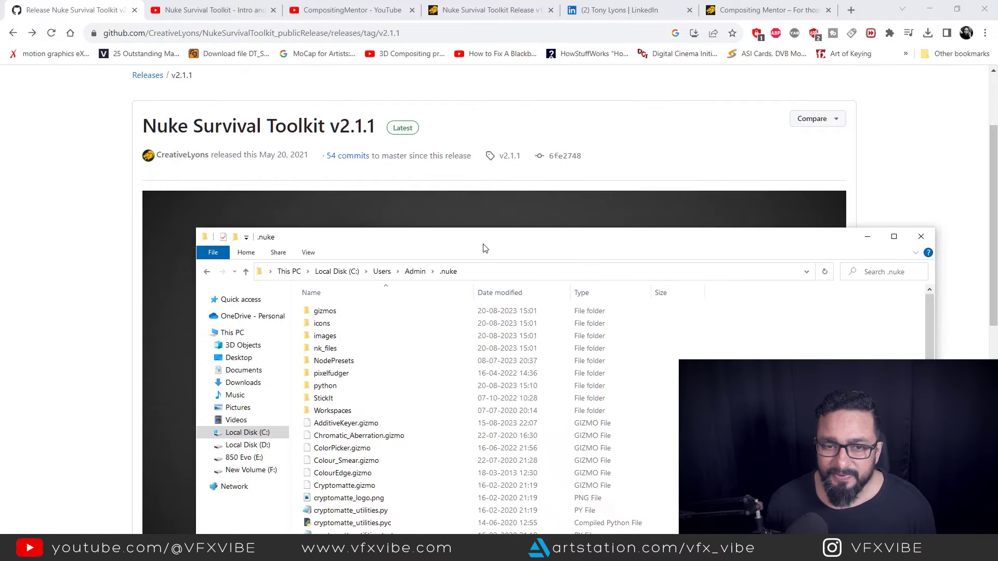
- Reposition the .nuke window, inspect the toolkit folder's init.py, then close that folder window
{"action": "left_click_drag", "start_coordinate": [484, 244], "coordinate": [469, 112]}
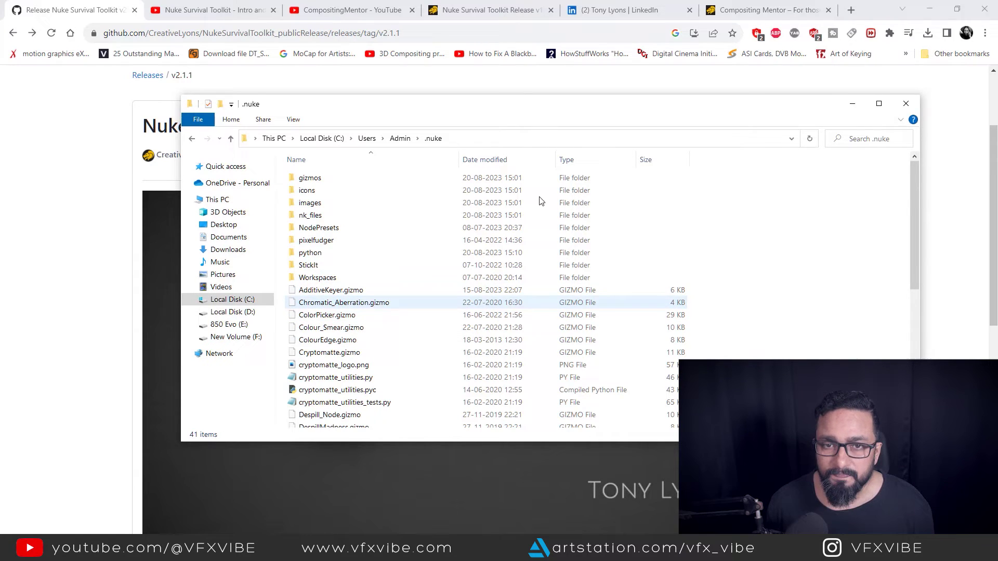
{"action": "mouse_move", "coordinate": [529, 107]}
{"action": "left_mouse_down"}
{"action": "mouse_move", "coordinate": [528, 182]}
{"action": "mouse_move", "coordinate": [542, 115]}
{"action": "mouse_move", "coordinate": [523, 116]}
{"action": "left_mouse_up"}
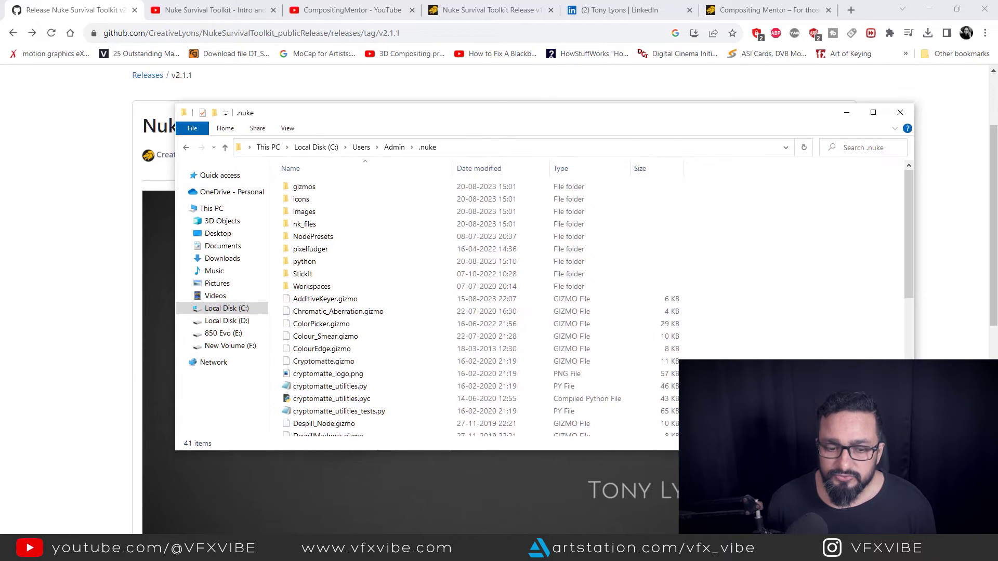
{"action": "mouse_move", "coordinate": [356, 549]}
{"action": "left_click", "coordinate": [421, 512]}
{"action": "left_click", "coordinate": [309, 214]}
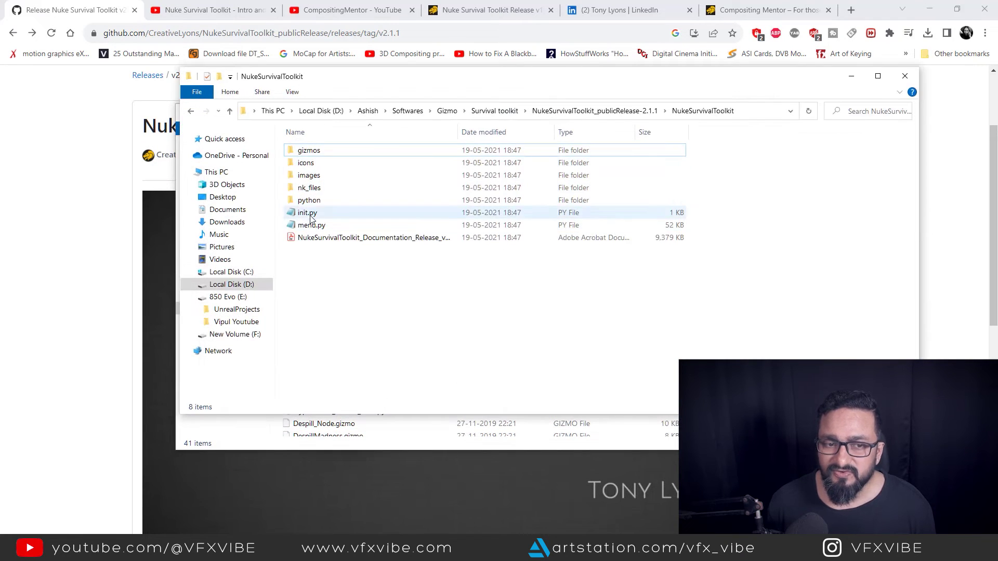
{"action": "left_click", "coordinate": [348, 303]}
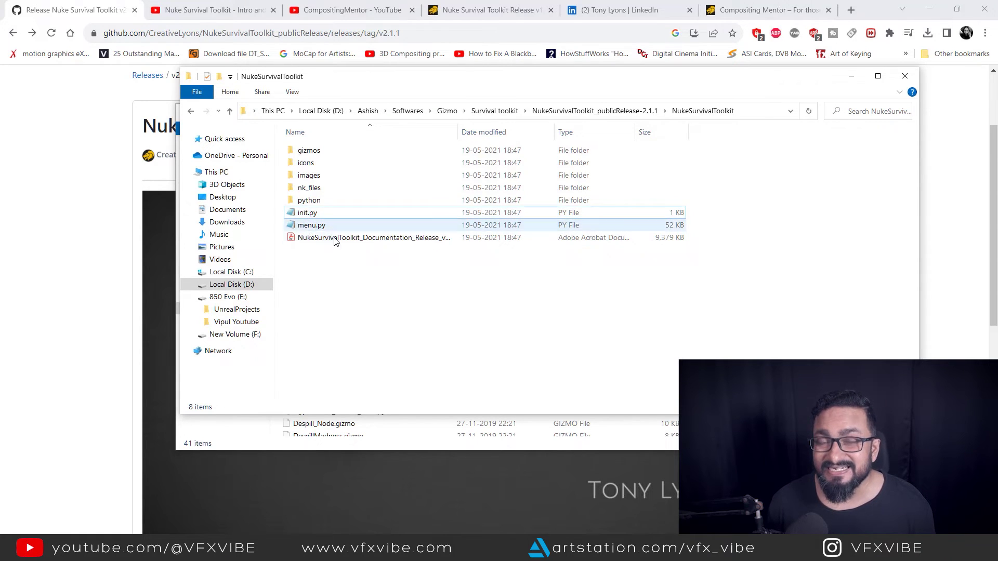
{"action": "key", "text": "ctrl+w"}
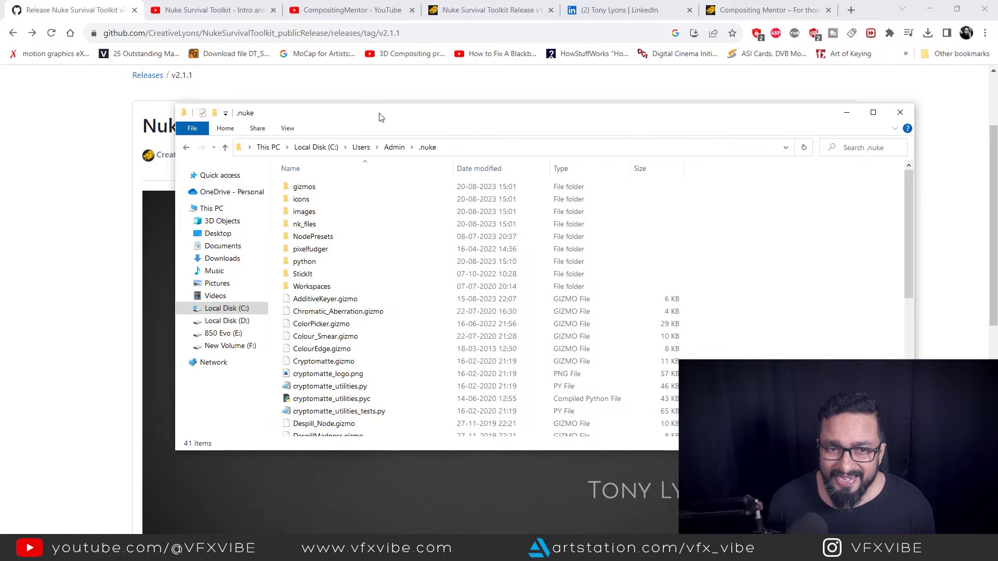
- Open init.py from the C:\Users\Admin\.nuke folder
{"action": "left_click_drag", "start_coordinate": [379, 118], "coordinate": [396, 109]}
{"action": "scroll", "coordinate": [319, 290], "scroll_direction": "down", "scroll_amount": 5}
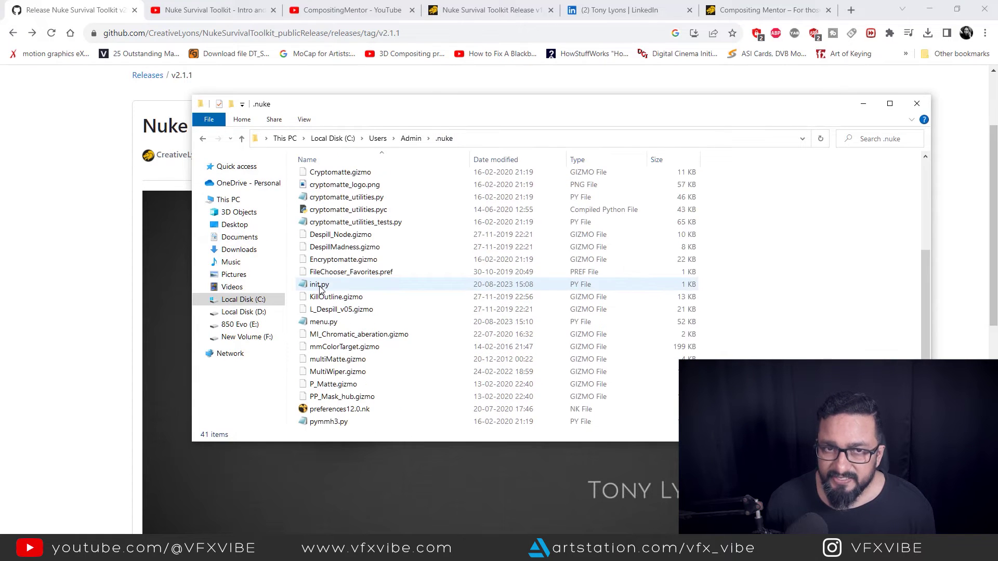
{"action": "double_click", "coordinate": [319, 285]}
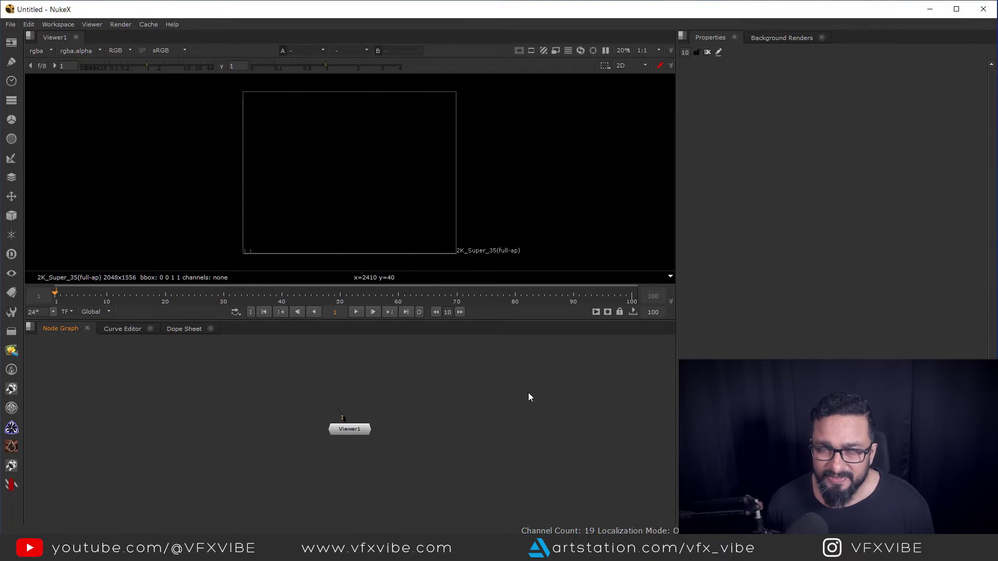
- Copy the nuke.pluginAddPath code line from the README installation instructions
{"action": "key", "text": "alt+Tab"}
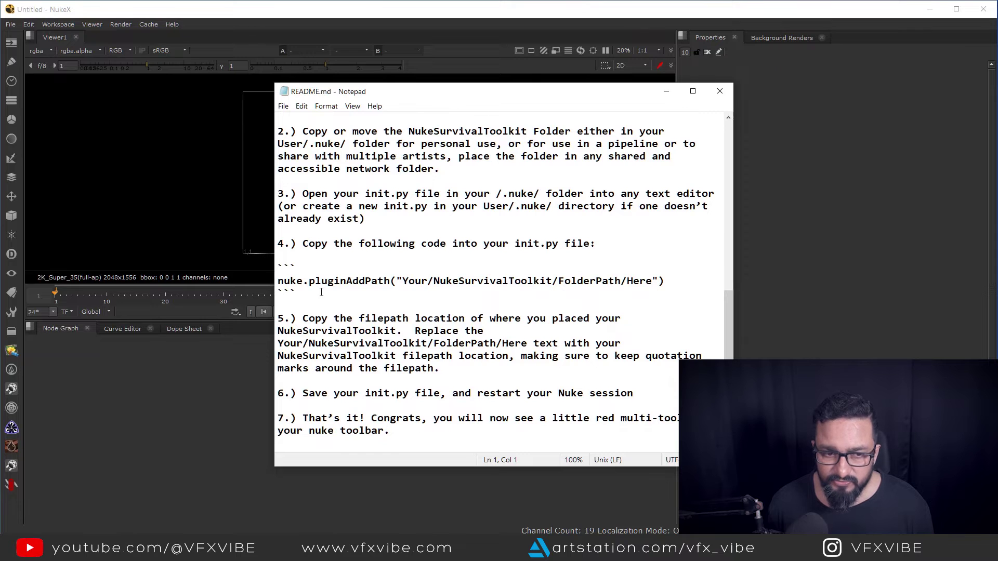
{"action": "left_click_drag", "start_coordinate": [666, 281], "coordinate": [223, 282]}
{"action": "right_click", "coordinate": [223, 281]}
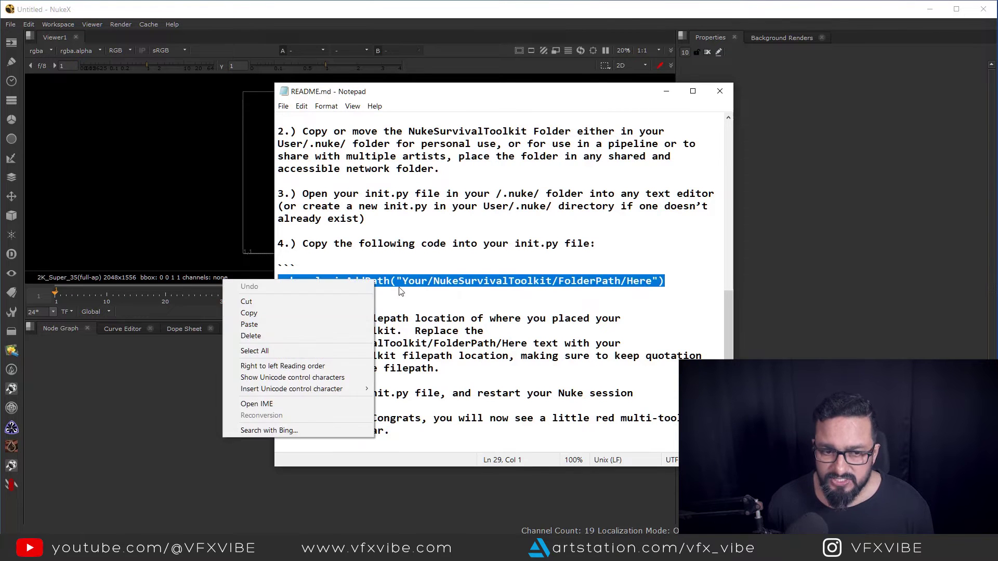
{"action": "left_click", "coordinate": [249, 313]}
- Paste the copied line on a new line below the ./NukeSurvivalToolkit entry in .nuke\init.py
{"action": "left_click", "coordinate": [291, 512]}
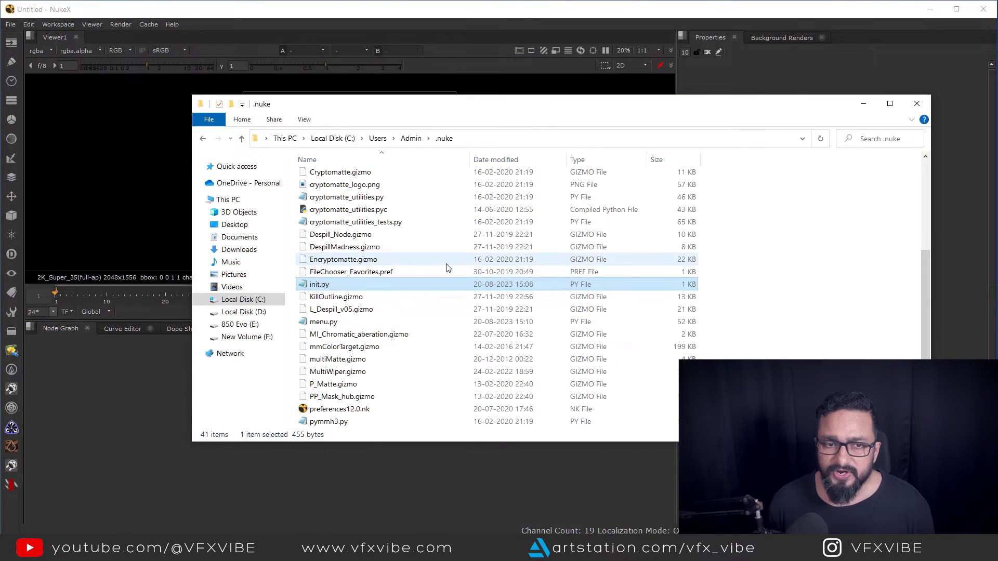
{"action": "double_click", "coordinate": [317, 284]}
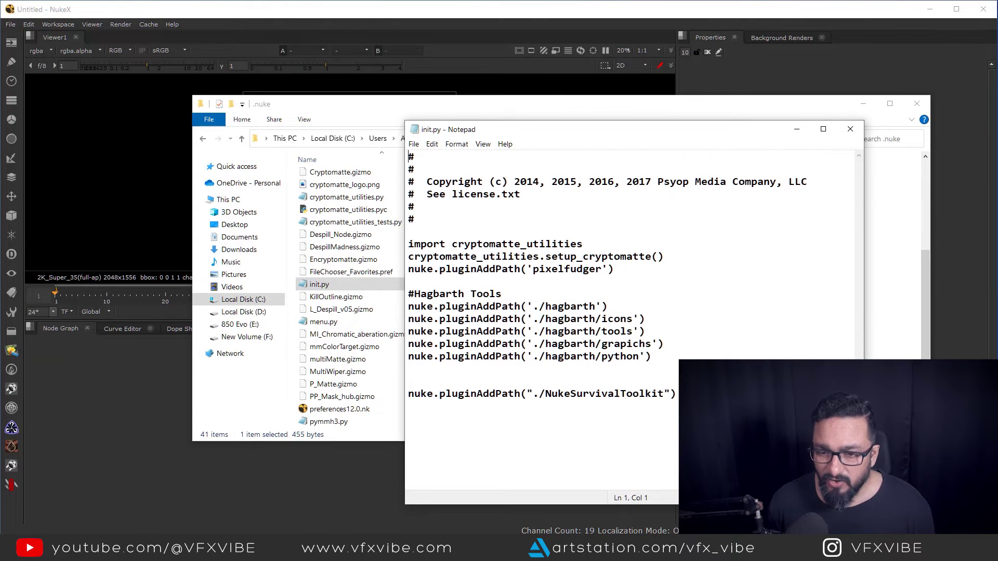
{"action": "left_click_drag", "start_coordinate": [677, 394], "coordinate": [408, 393]}
{"action": "left_click", "coordinate": [676, 393]}
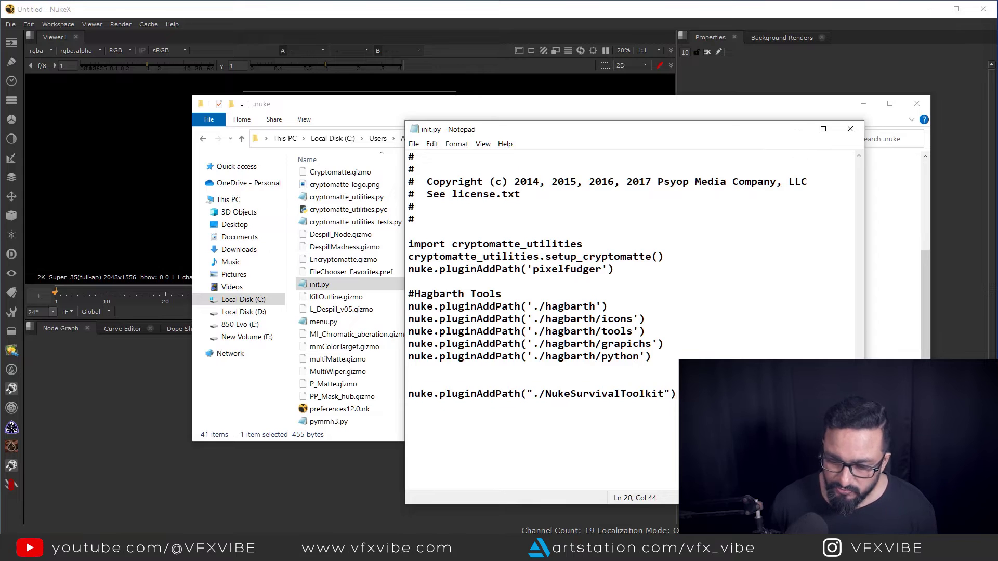
{"action": "key", "text": "Return"}
{"action": "key", "text": "Return"}
{"action": "key", "text": "ctrl+v"}
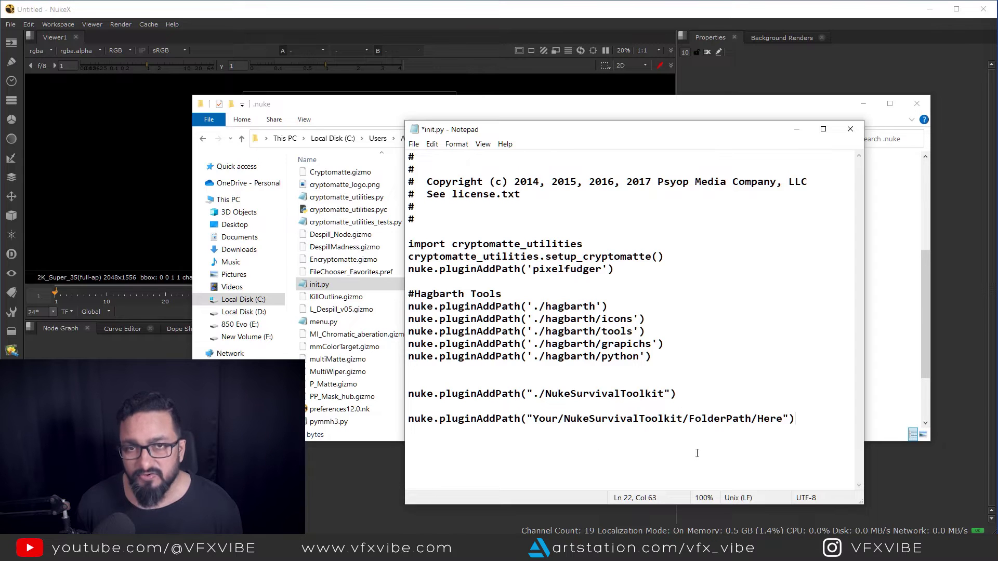
- Replace line 22's placeholder path with C:\Users\Admin\.nuke copied from the Explorer address bar
{"action": "left_click", "coordinate": [359, 104]}
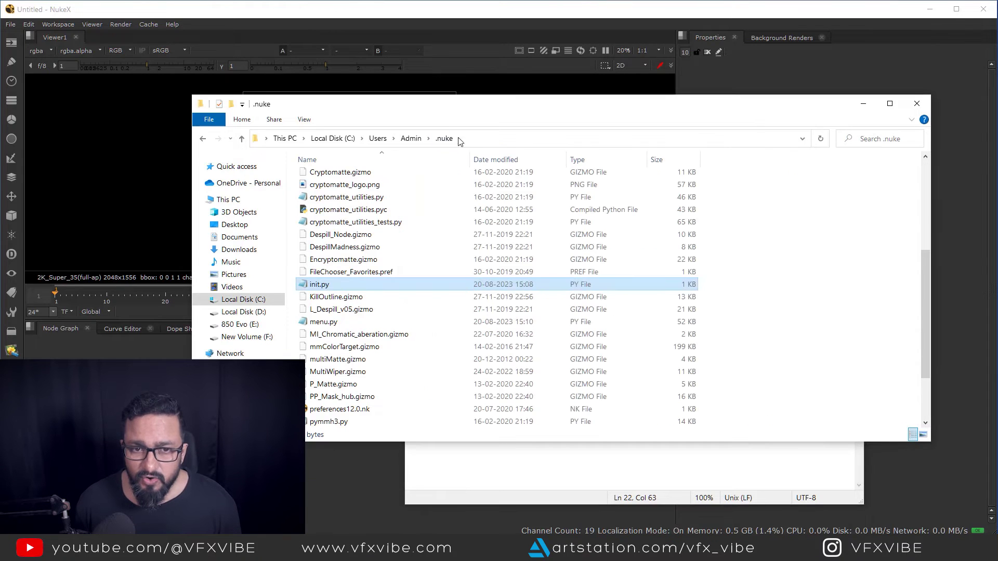
{"action": "left_click", "coordinate": [502, 142]}
{"action": "scroll", "coordinate": [441, 222], "scroll_direction": "up", "scroll_amount": 5}
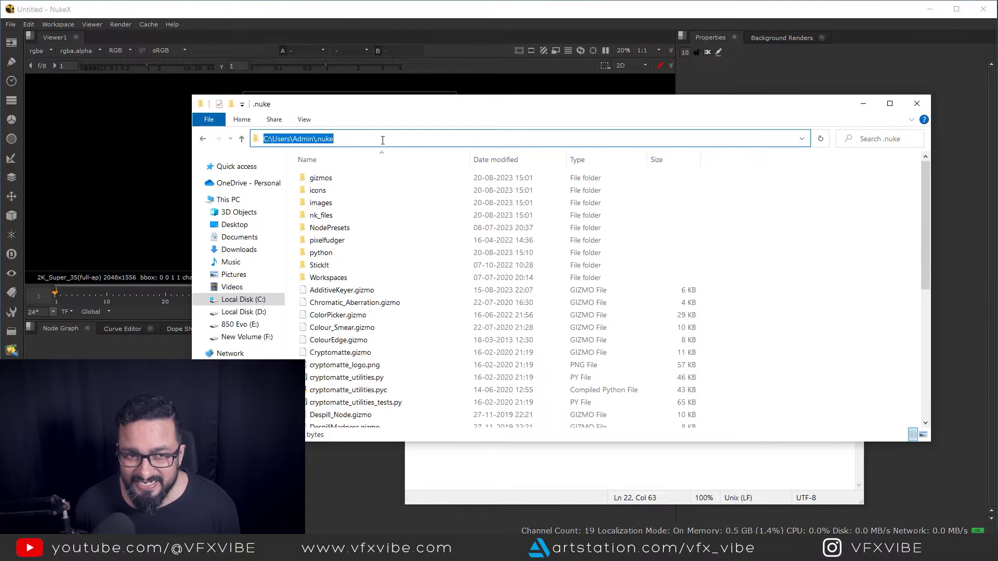
{"action": "left_click", "coordinate": [864, 104]}
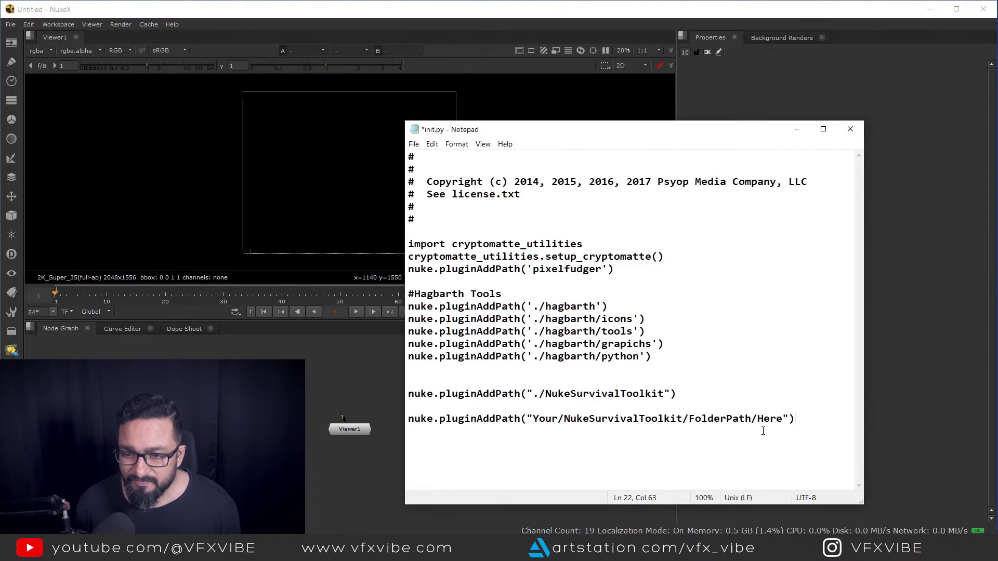
{"action": "left_click_drag", "start_coordinate": [791, 418], "coordinate": [534, 418]}
{"action": "key", "text": "ctrl+v"}
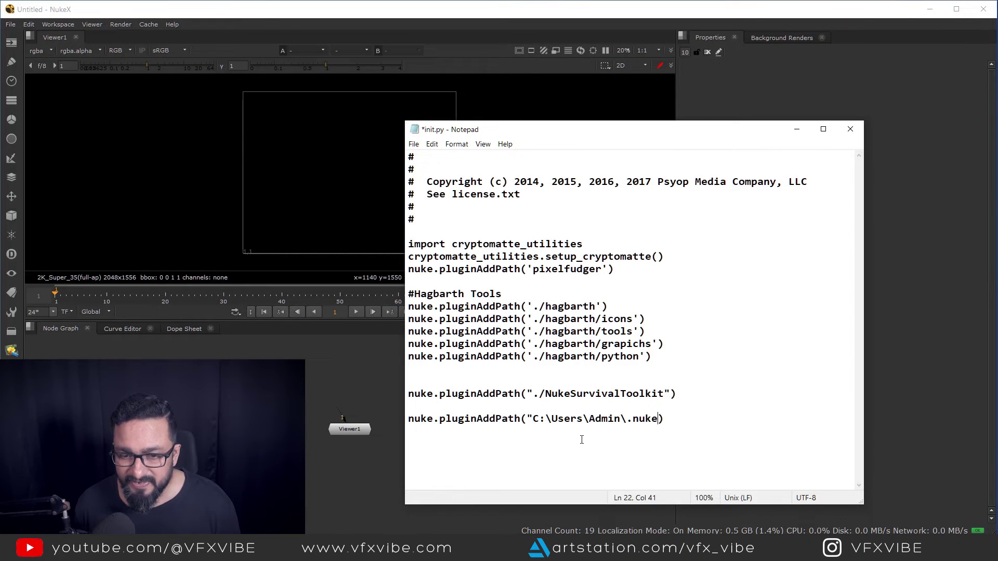
- Overwrite line 22's path with ./NukeSurvivalToolkit, then delete the duplicate line 22 entirely
{"action": "left_click_drag", "start_coordinate": [670, 395], "coordinate": [529, 399]}
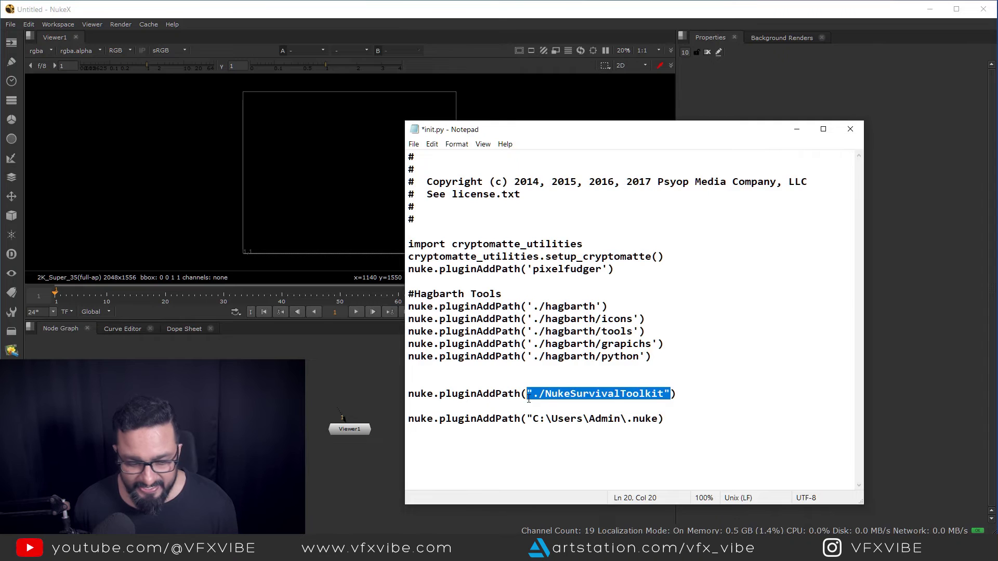
{"action": "left_click_drag", "start_coordinate": [658, 419], "coordinate": [531, 425]}
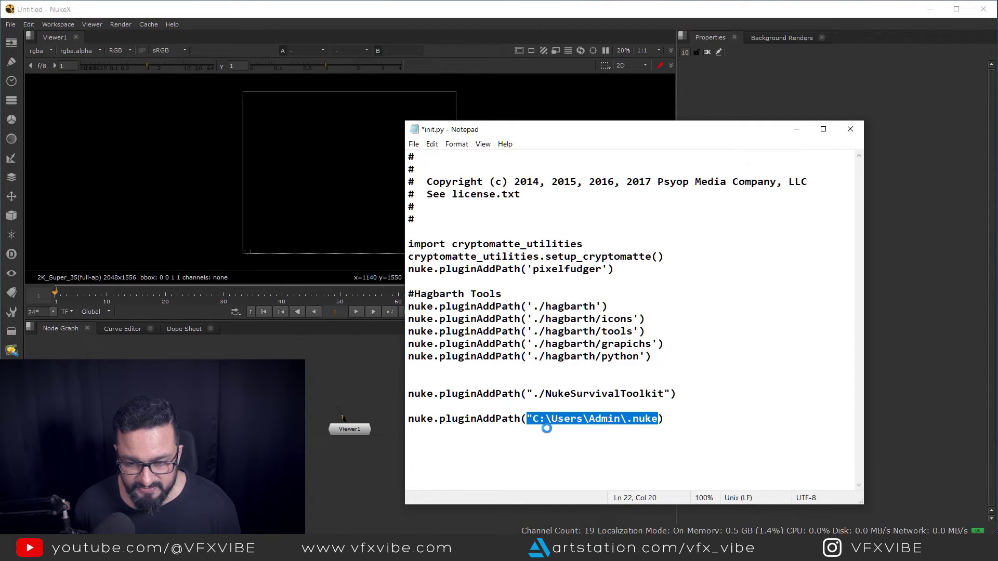
{"action": "type", "text": "\"./NukeSurvivalToolkit\""}
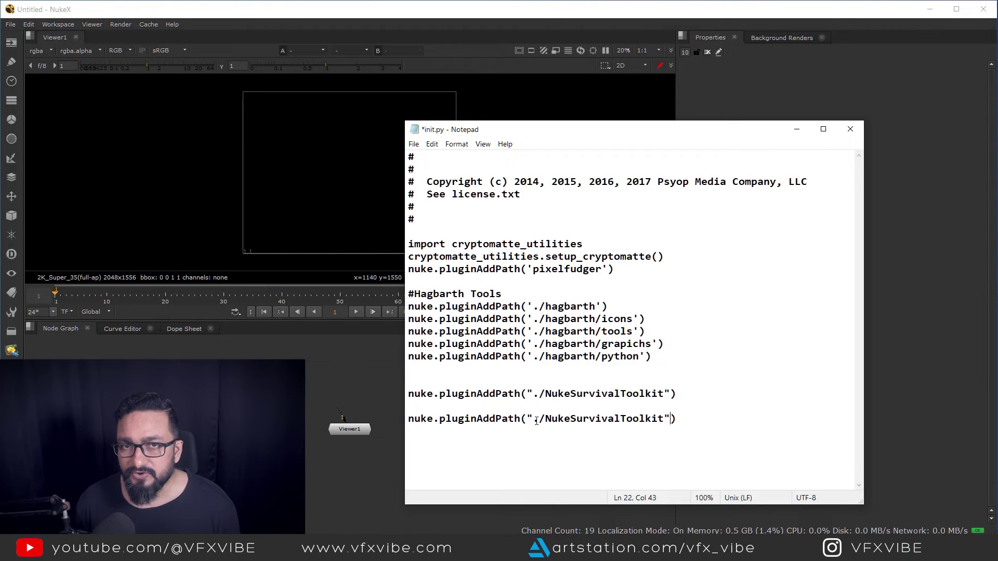
{"action": "key", "text": "Delete"}
{"action": "key", "text": "BackSpace"}
{"action": "key", "text": "BackSpace"}
{"action": "key", "text": "BackSpace"}
{"action": "key", "text": "BackSpace"}
{"action": "key", "text": "BackSpace"}
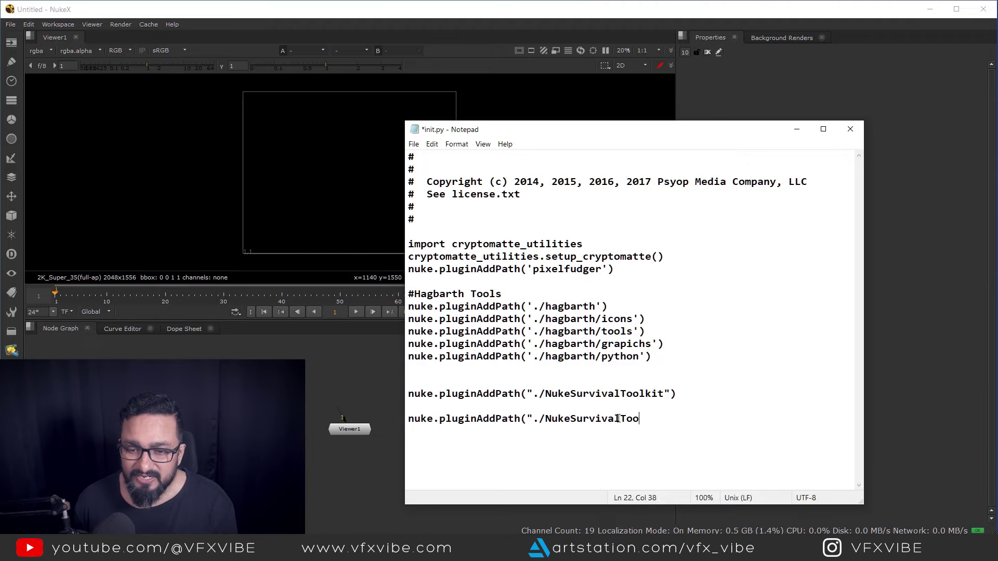
{"action": "key", "text": "shift+Home"}
{"action": "key", "text": "BackSpace"}
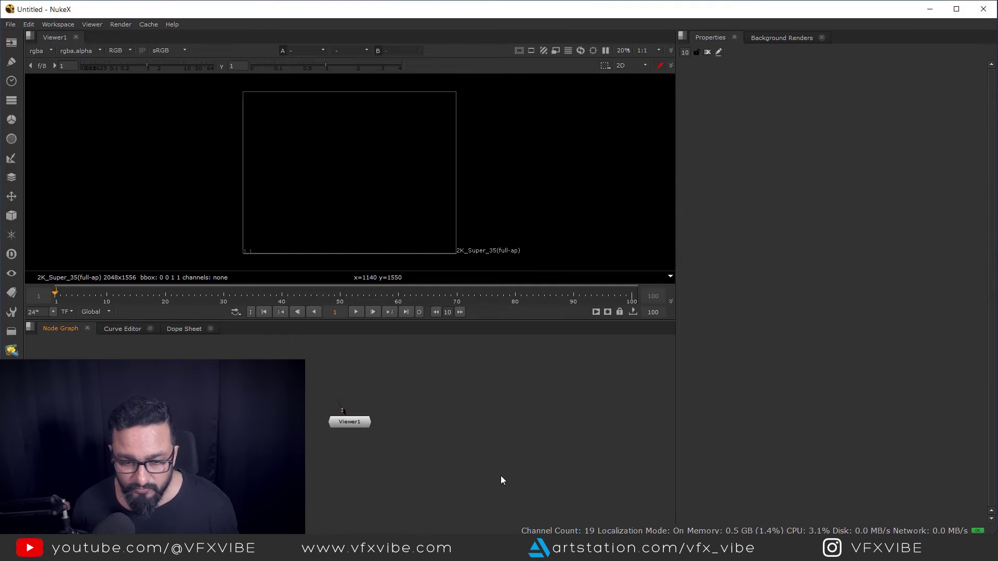
- Bring the .nuke folder window forward and select its menu.py
{"action": "mouse_move", "coordinate": [423, 549]}
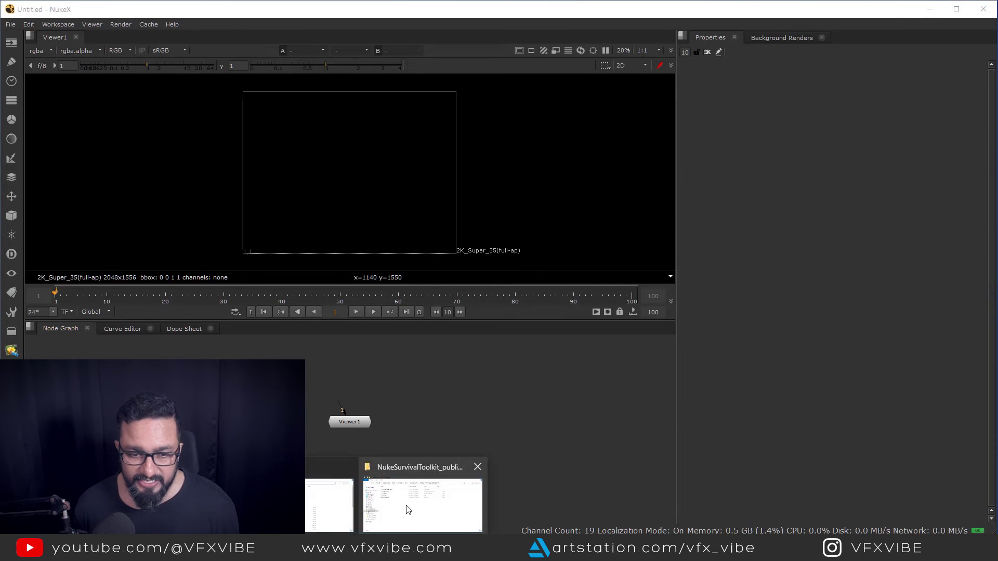
{"action": "left_click", "coordinate": [409, 510]}
{"action": "left_click", "coordinate": [424, 506]}
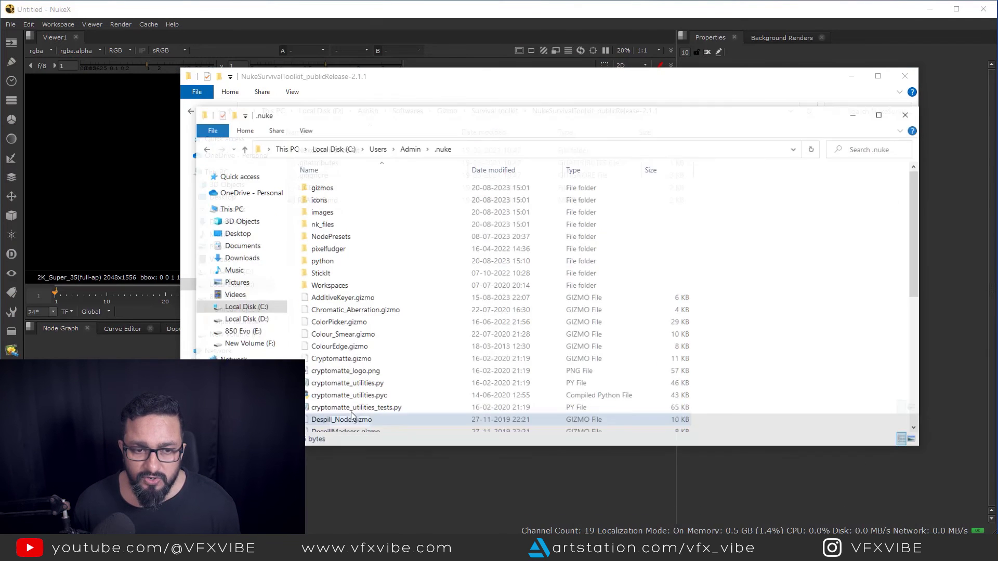
{"action": "scroll", "coordinate": [399, 337], "scroll_direction": "down", "scroll_amount": 4}
{"action": "scroll", "coordinate": [398, 343], "scroll_direction": "down", "scroll_amount": 2}
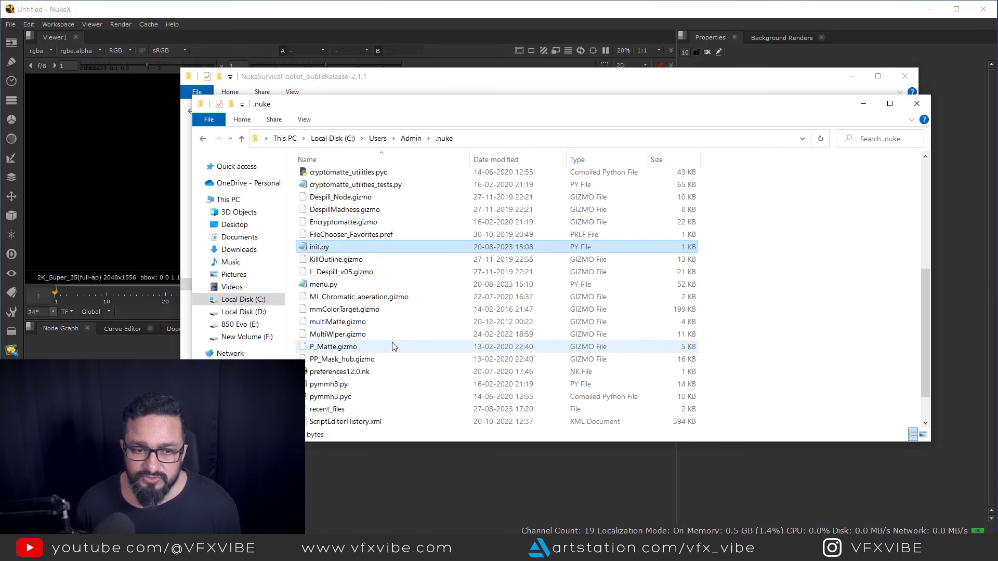
{"action": "left_click", "coordinate": [332, 286]}
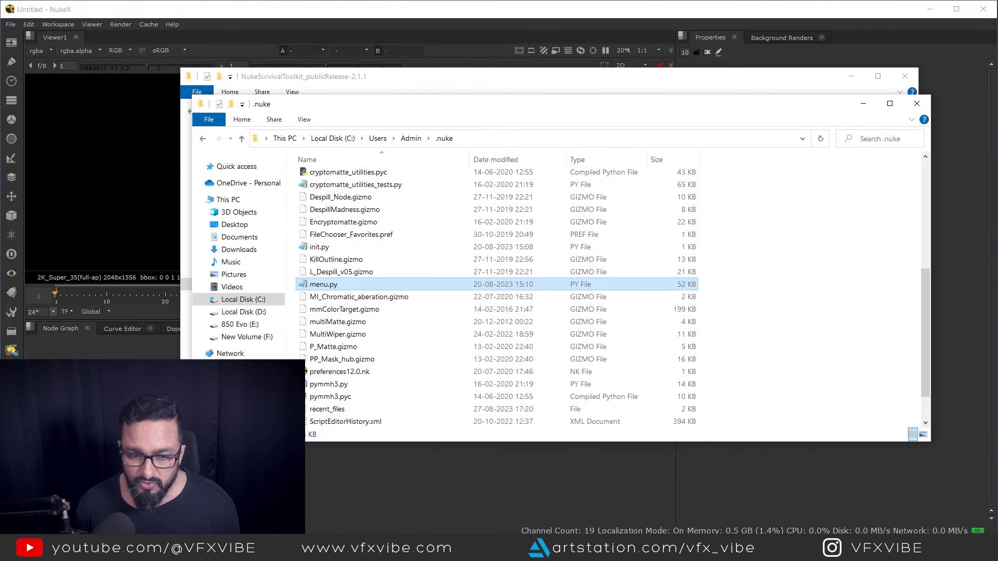
- Open menu.py from NukeSurvivalToolkit_publicRelease-2.1.1\NukeSurvivalToolkit in Notepad
{"action": "mouse_move", "coordinate": [424, 551]}
{"action": "left_click", "coordinate": [424, 494]}
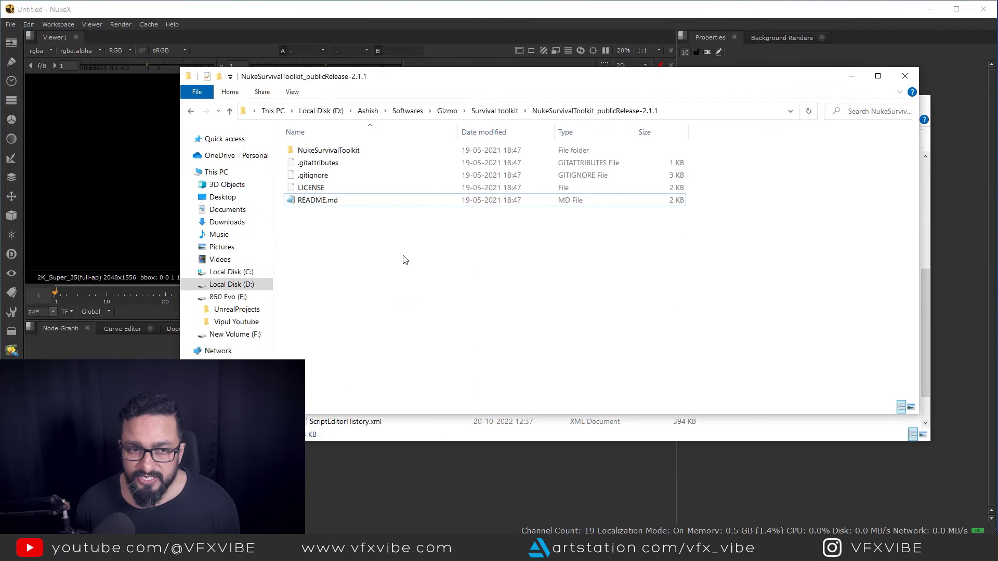
{"action": "left_click", "coordinate": [511, 111]}
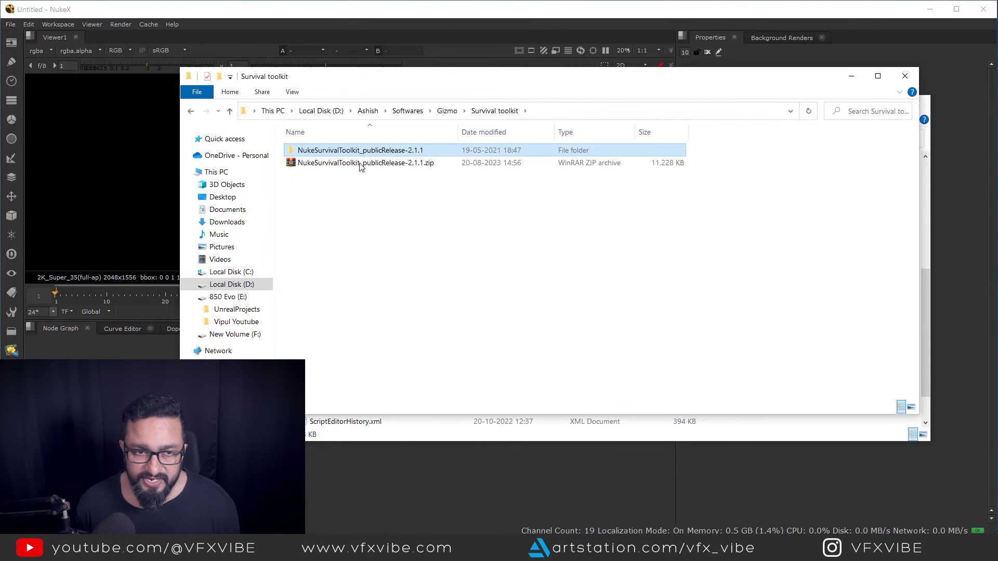
{"action": "double_click", "coordinate": [355, 150]}
{"action": "double_click", "coordinate": [335, 150]}
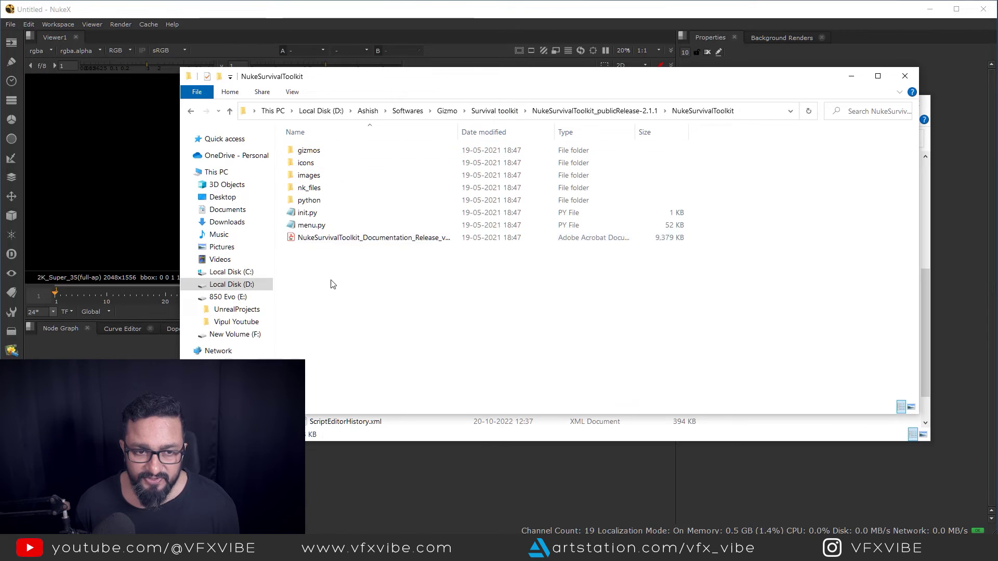
{"action": "double_click", "coordinate": [311, 225]}
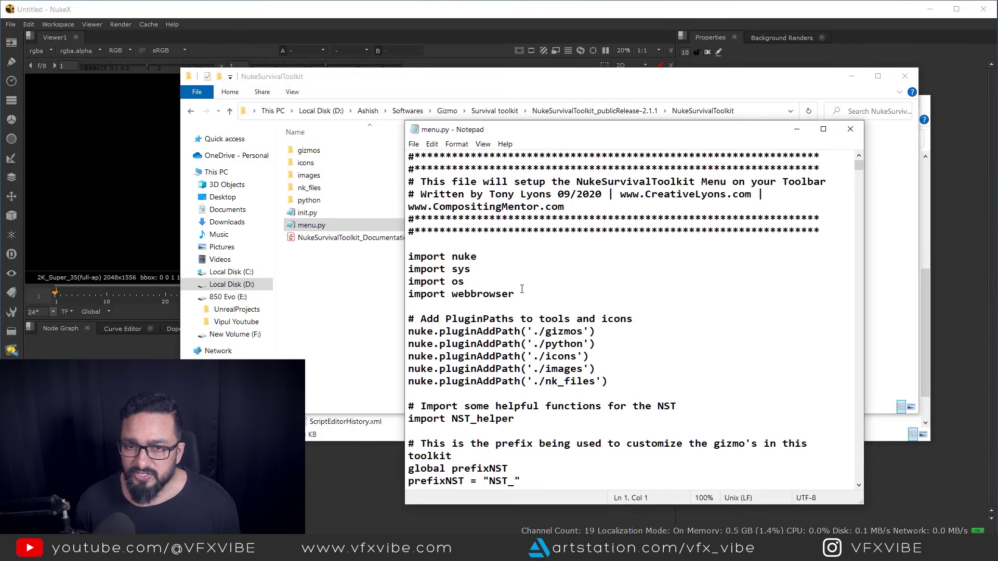
- Select all of the toolkit's menu.py code, scroll through it, and close Notepad
{"action": "left_click_drag", "start_coordinate": [859, 165], "coordinate": [859, 323]}
{"action": "key", "text": "ctrl+a"}
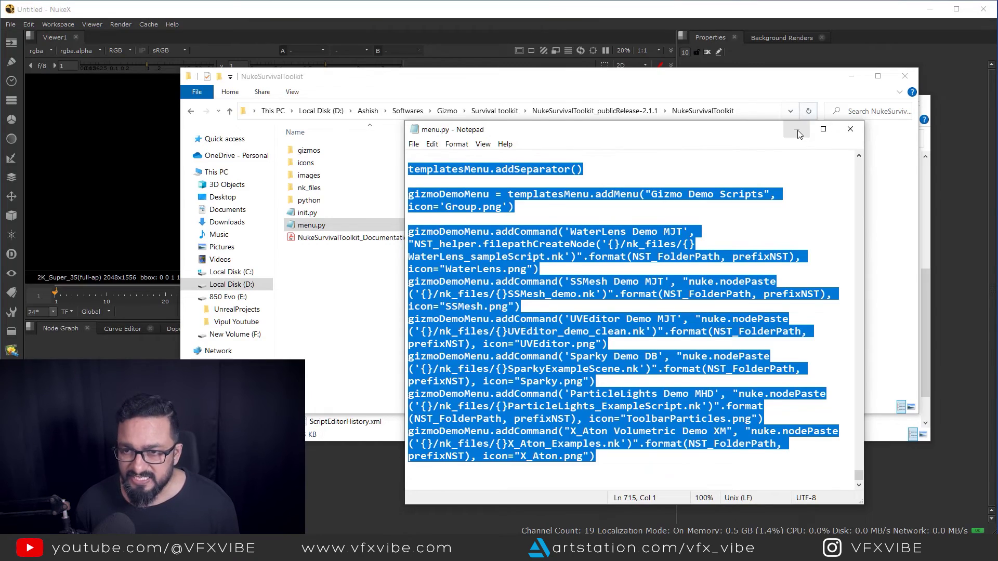
{"action": "scroll", "coordinate": [573, 297], "scroll_direction": "up", "scroll_amount": 10}
{"action": "scroll", "coordinate": [573, 297], "scroll_direction": "up", "scroll_amount": 5}
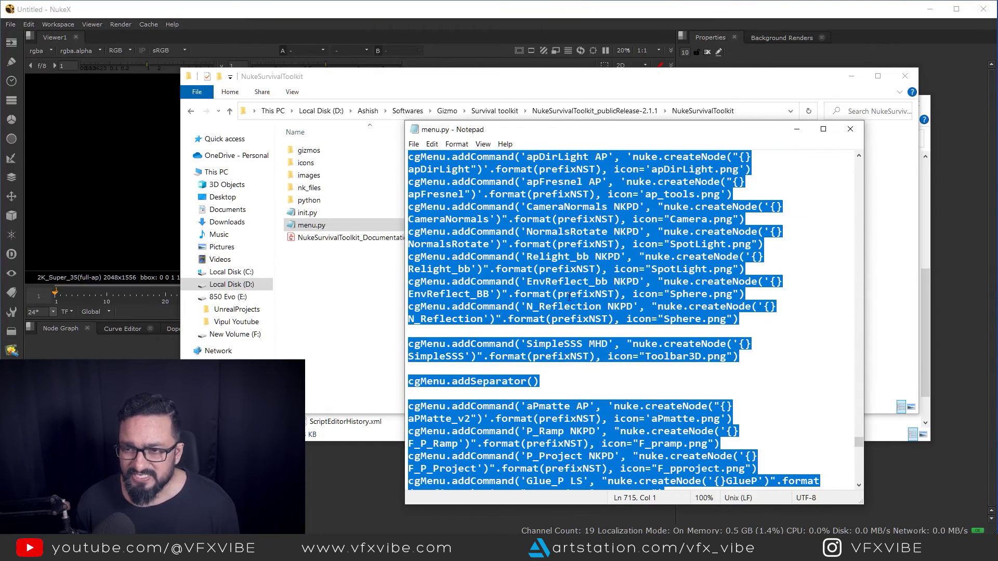
{"action": "left_click_drag", "start_coordinate": [858, 443], "coordinate": [859, 165]}
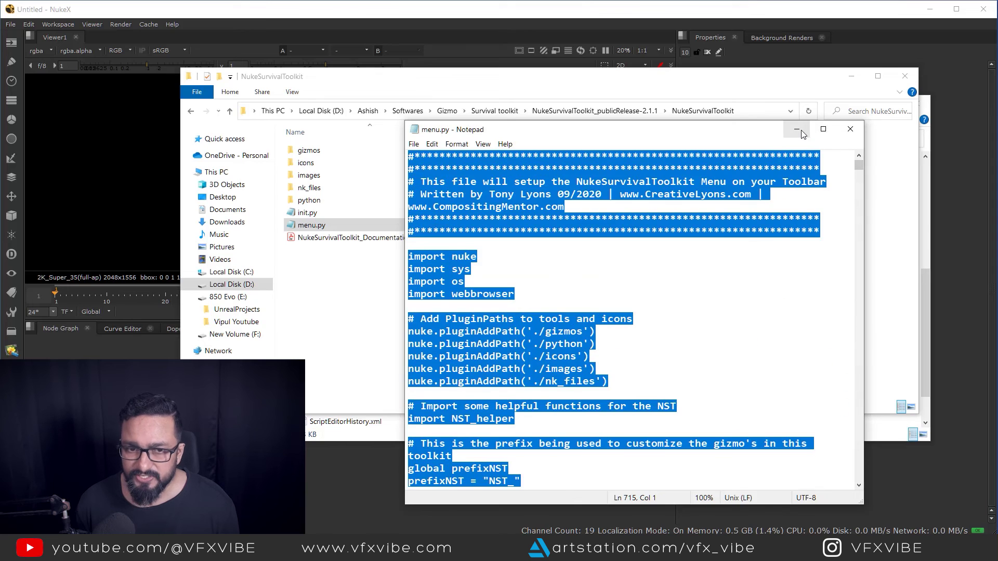
{"action": "left_click", "coordinate": [850, 129]}
- Open the .nuke folder's menu.py and scroll through its cryptomatte, Hagbarth and toolkit lines
{"action": "left_click", "coordinate": [851, 76]}
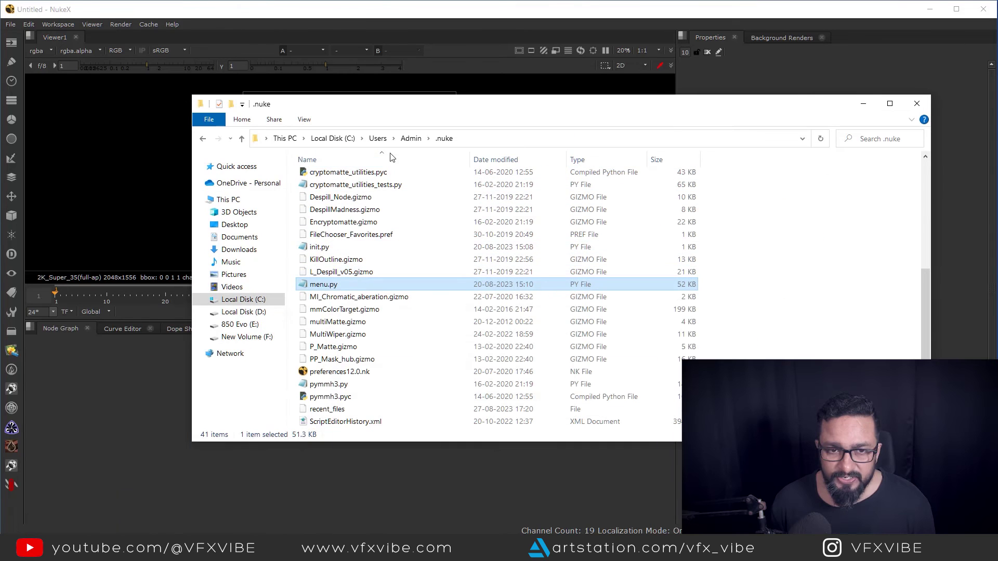
{"action": "key", "text": "Return"}
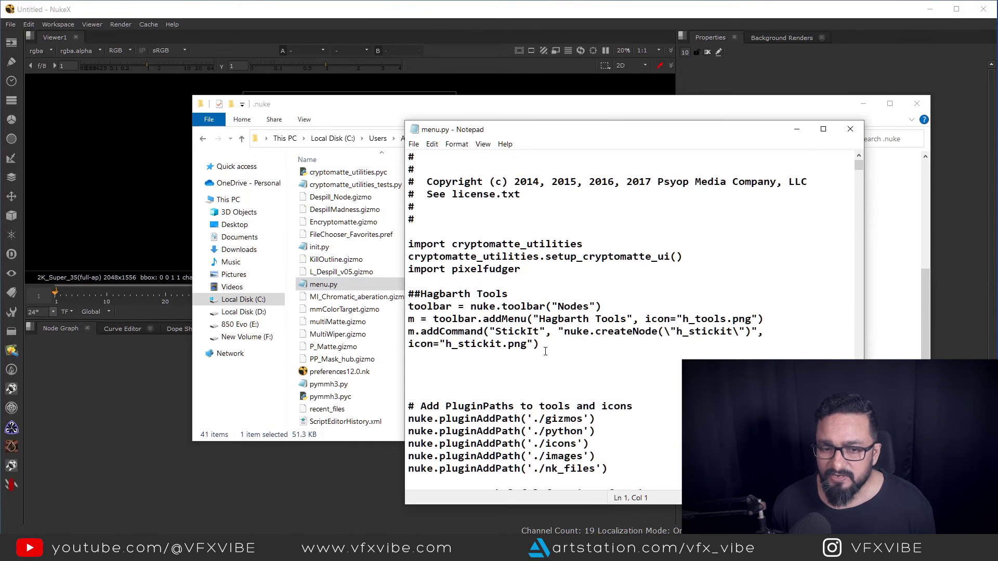
{"action": "scroll", "coordinate": [547, 355], "scroll_direction": "down", "scroll_amount": 3}
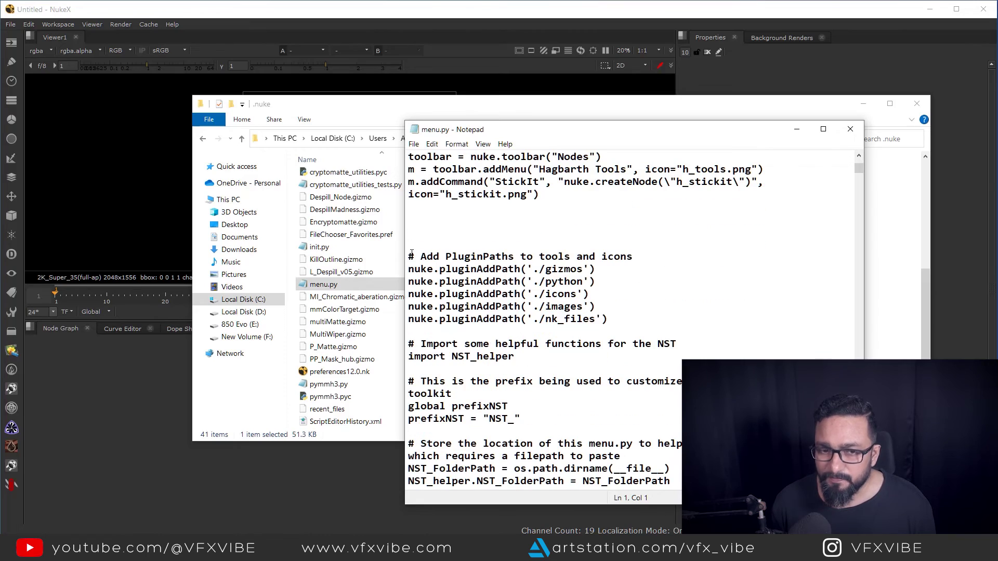
{"action": "scroll", "coordinate": [860, 182], "scroll_direction": "down", "scroll_amount": 12}
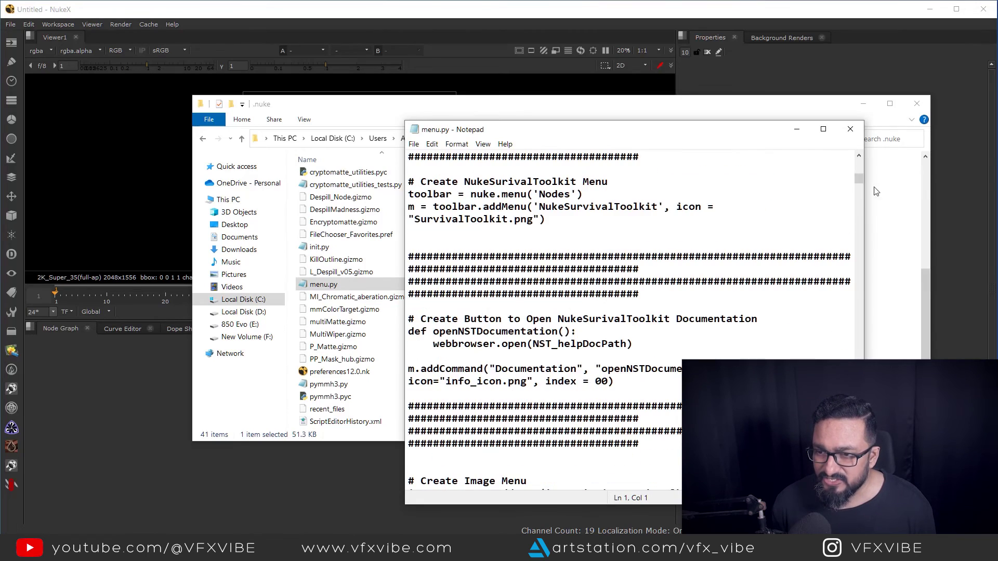
{"action": "left_click_drag", "start_coordinate": [859, 182], "coordinate": [877, 157]}
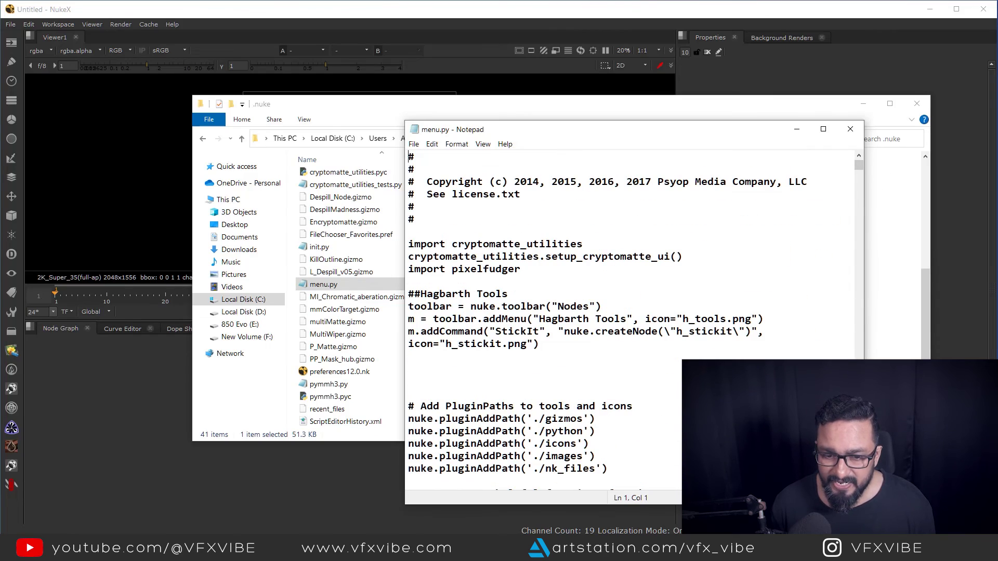
- Highlight the toolkit menu.py's header imports and Add PluginPaths block, then close it
{"action": "left_click", "coordinate": [520, 488]}
{"action": "left_click", "coordinate": [683, 268]}
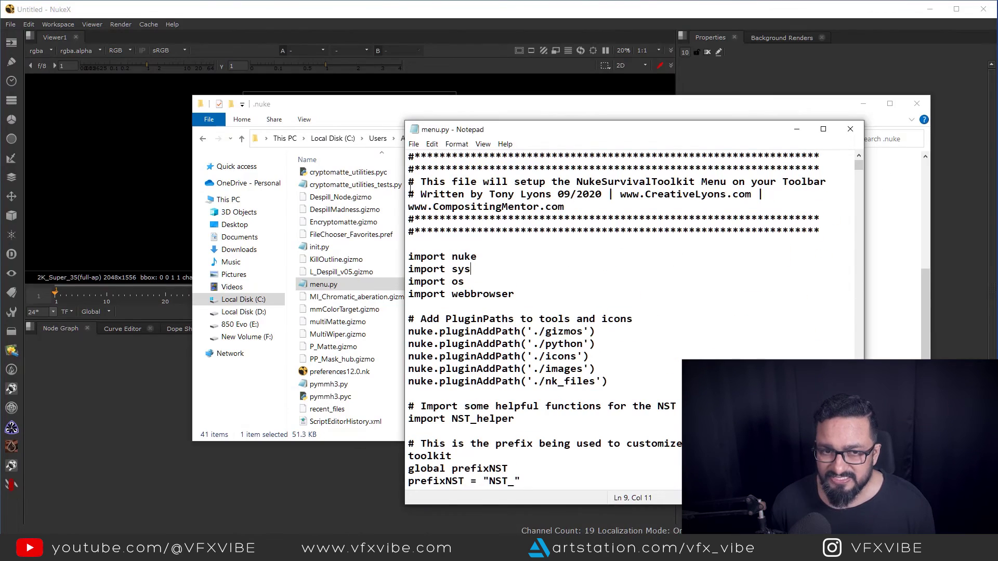
{"action": "left_click_drag", "start_coordinate": [408, 156], "coordinate": [526, 294]}
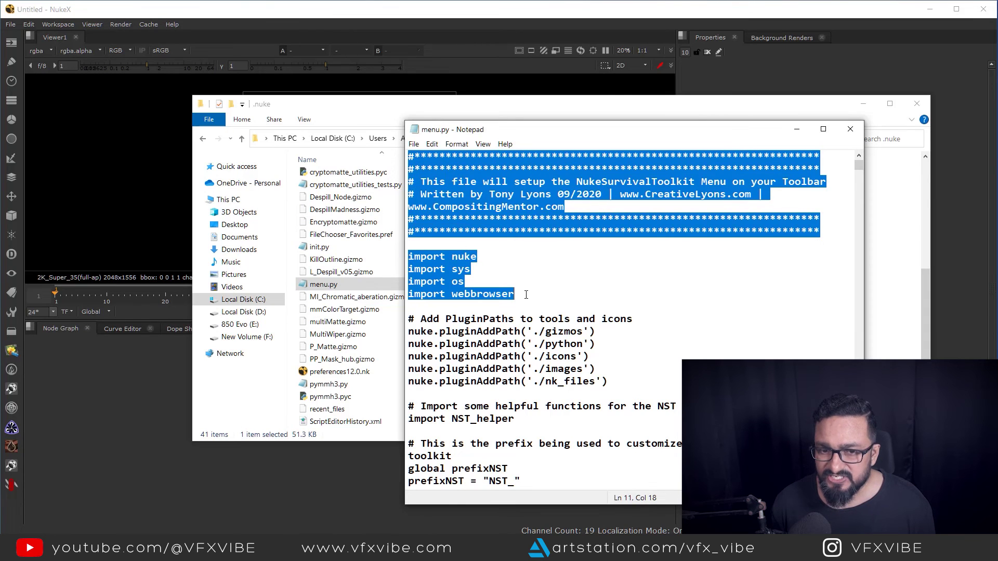
{"action": "left_click", "coordinate": [510, 306]}
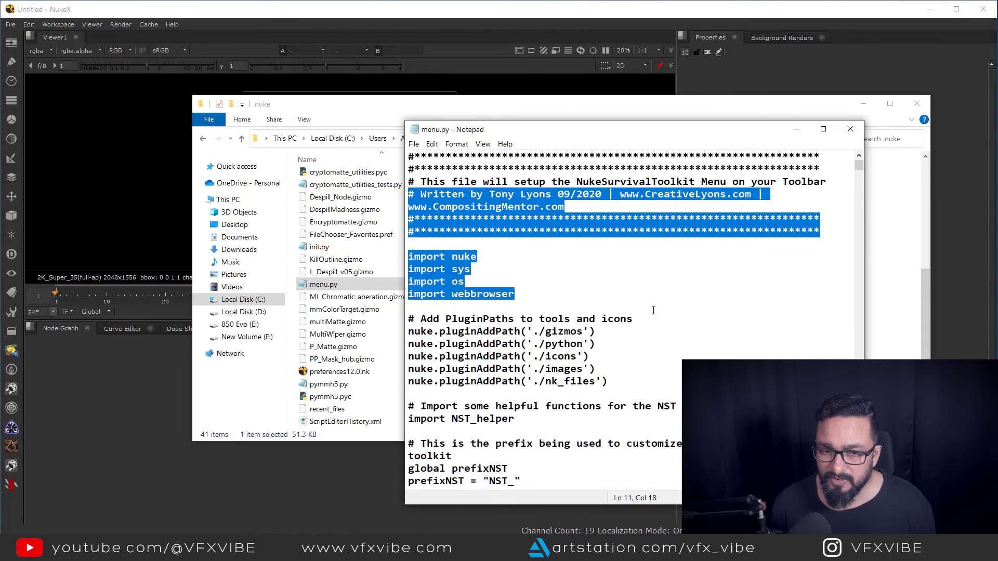
{"action": "left_click_drag", "start_coordinate": [409, 318], "coordinate": [439, 369]}
{"action": "left_click", "coordinate": [520, 294]}
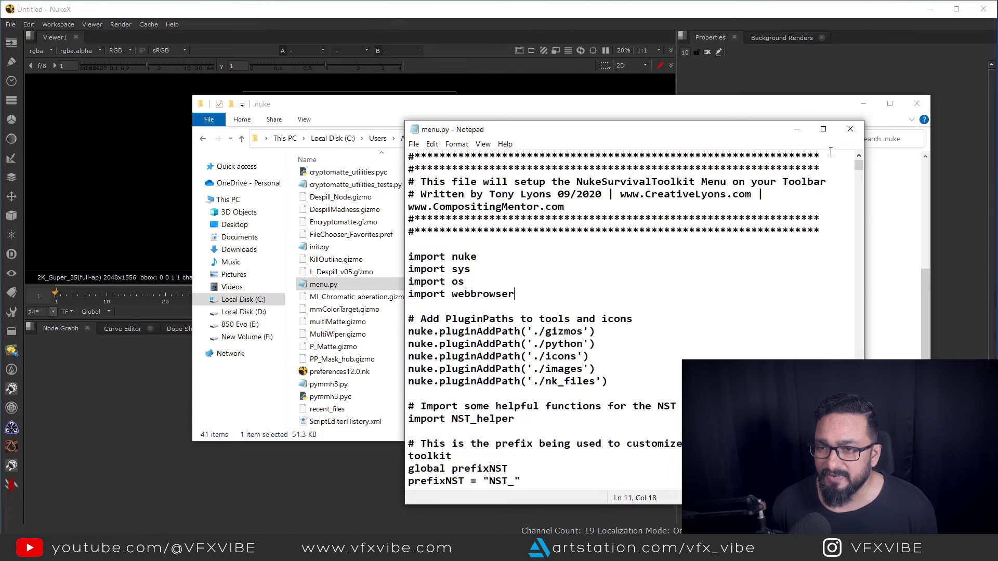
{"action": "left_click", "coordinate": [850, 129]}
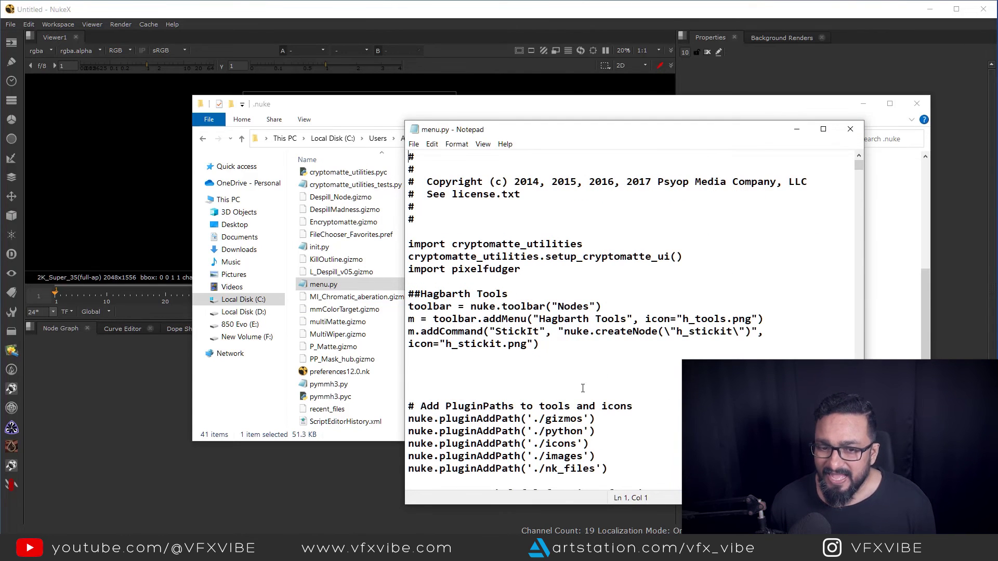
- Close menu.py and the .nuke folder, then browse the NukeSurvivalToolkit's Image, Draw, Color and template submenus
{"action": "left_click", "coordinate": [850, 130]}
{"action": "left_click", "coordinate": [917, 103]}
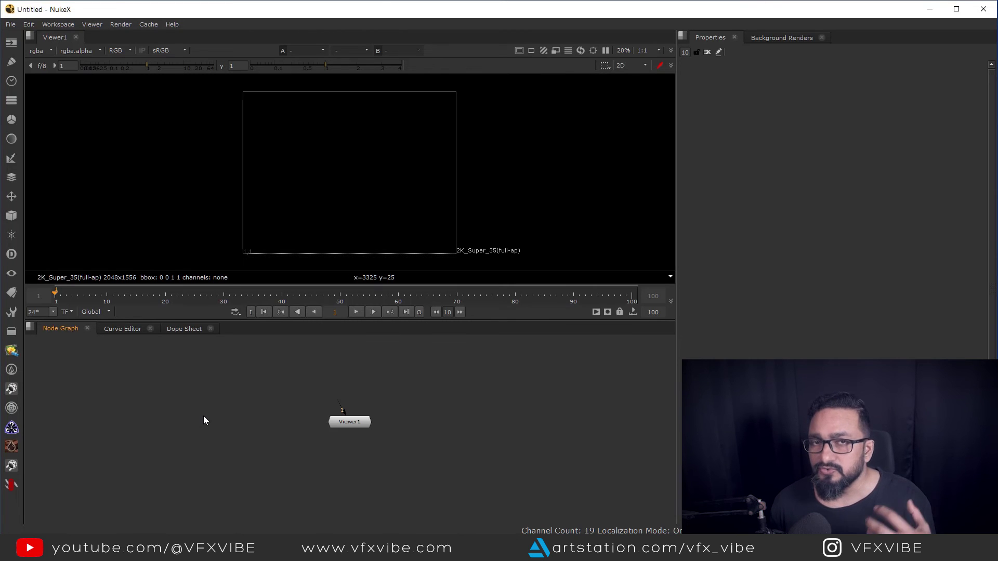
{"action": "left_click", "coordinate": [12, 489]}
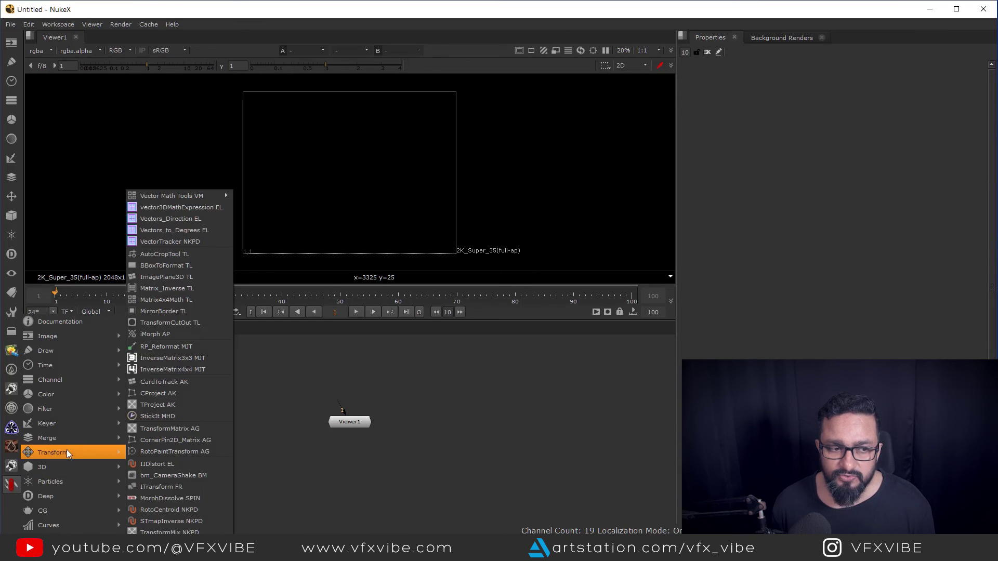
{"action": "mouse_move", "coordinate": [66, 327]}
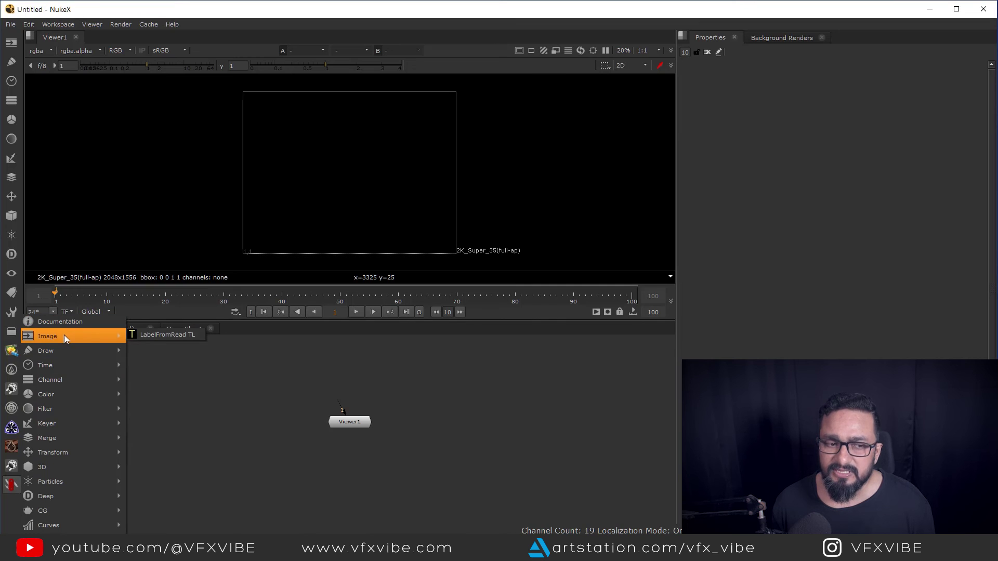
{"action": "mouse_move", "coordinate": [67, 352]}
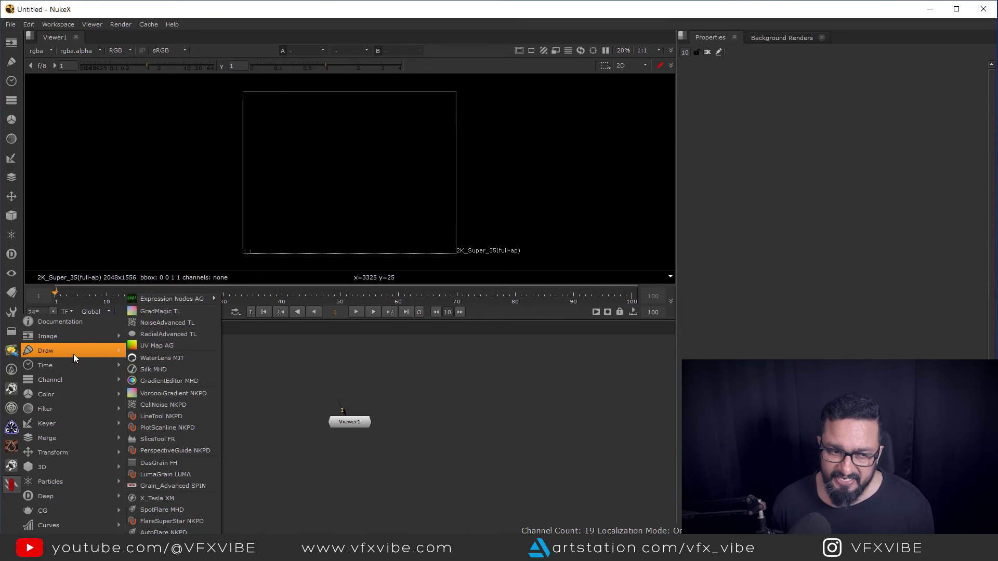
{"action": "mouse_move", "coordinate": [73, 379]}
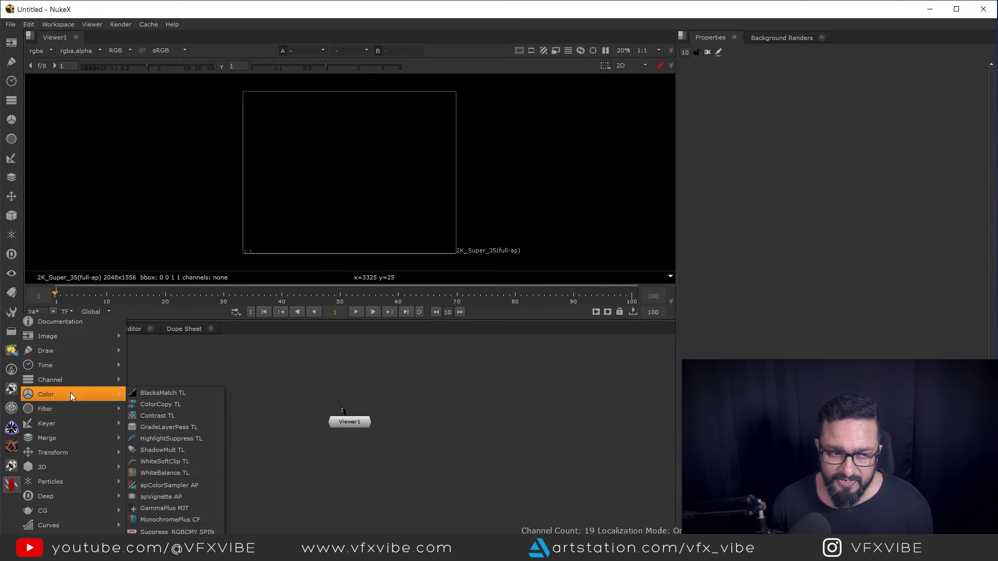
{"action": "mouse_move", "coordinate": [63, 543]}
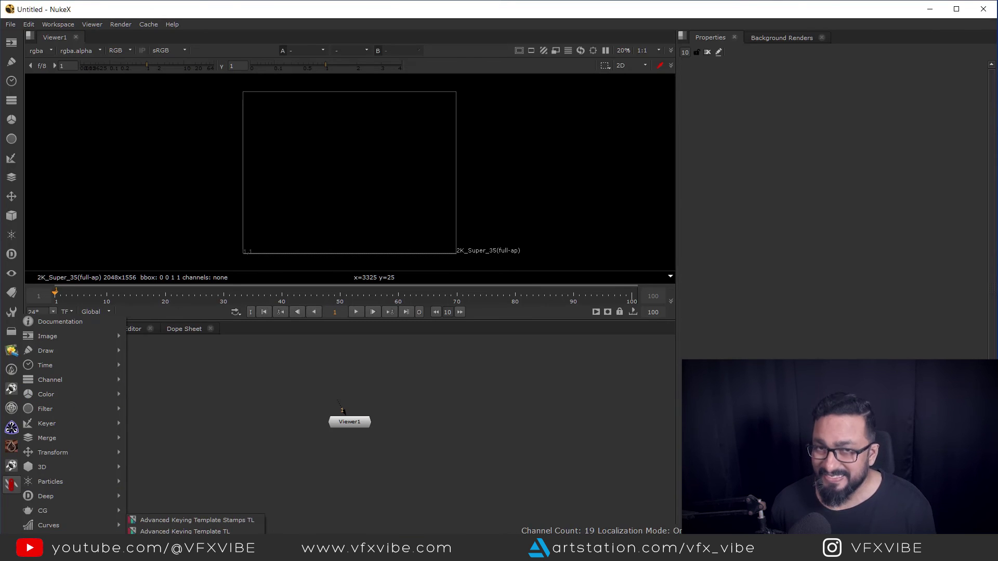
- Insert the Advanced Keying Template TL into the node graph and pan it aside
{"action": "left_click", "coordinate": [195, 531]}
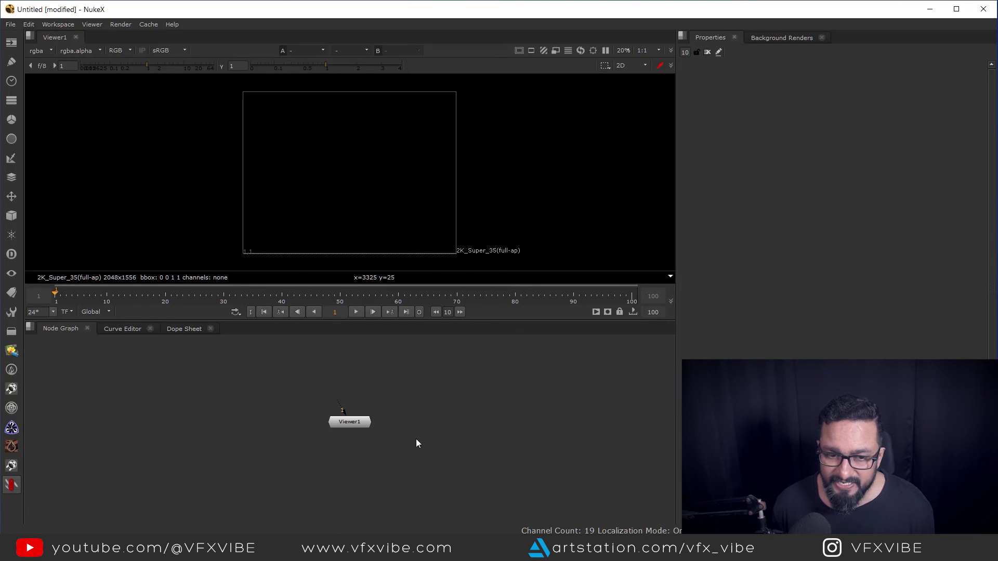
{"action": "scroll", "coordinate": [416, 428], "scroll_direction": "down", "scroll_amount": 5}
{"action": "middle_click_drag", "start_coordinate": [401, 502], "coordinate": [312, 391]}
{"action": "middle_click_drag", "start_coordinate": [596, 422], "coordinate": [464, 422]}
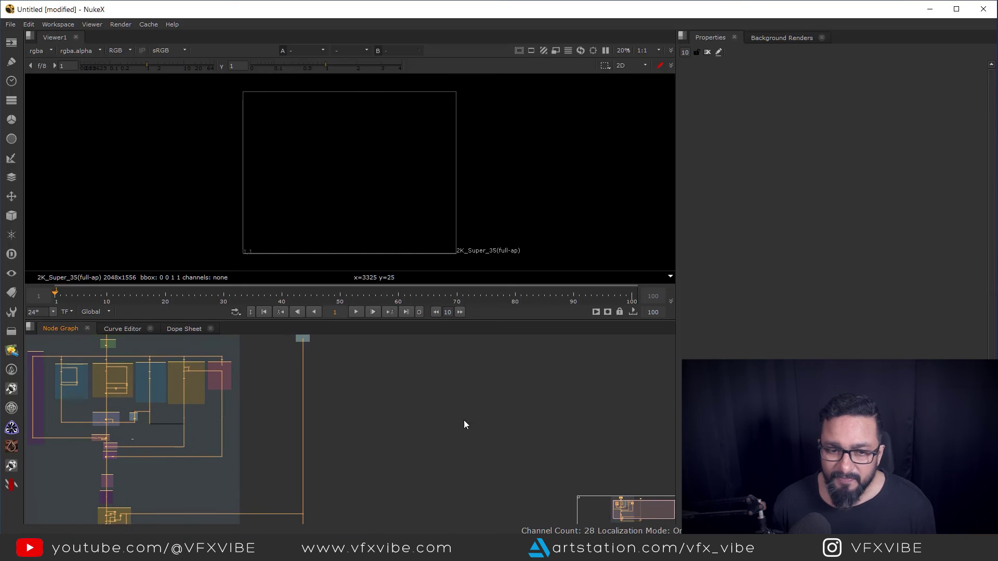
- Insert a second toolkit template tree with ColorBars, Blur, Colorspace, Shuffle and BlinkScript nodes
{"action": "left_click", "coordinate": [473, 420]}
{"action": "left_click", "coordinate": [12, 485]}
{"action": "mouse_move", "coordinate": [54, 489]}
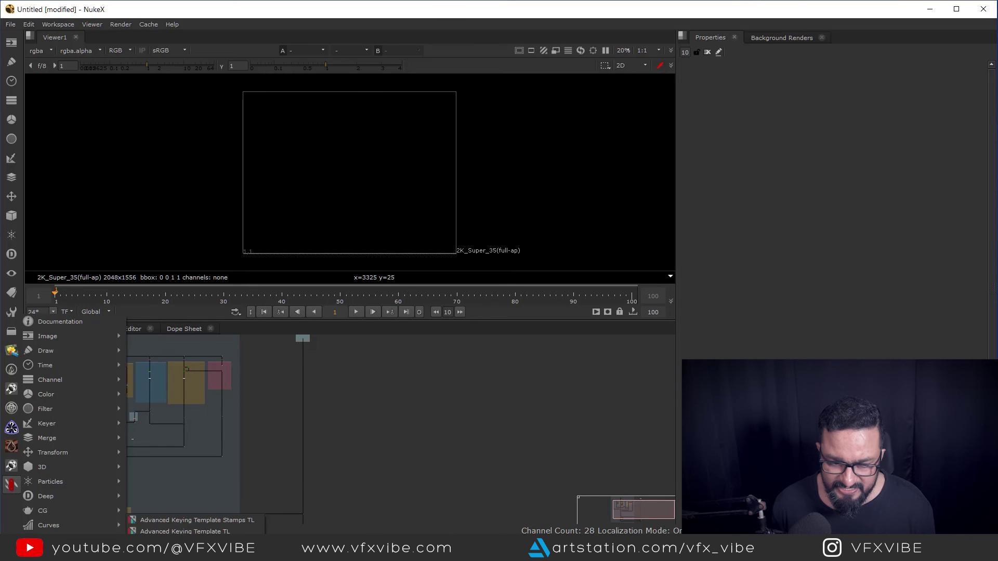
{"action": "left_click", "coordinate": [185, 531]}
{"action": "scroll", "coordinate": [486, 431], "scroll_direction": "up", "scroll_amount": 5}
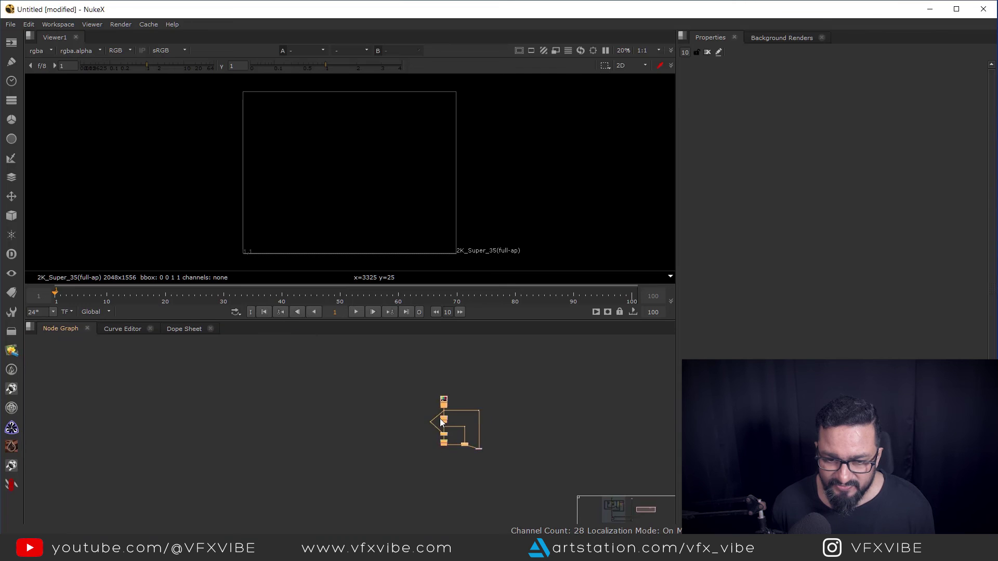
{"action": "scroll", "coordinate": [440, 384], "scroll_direction": "up", "scroll_amount": 2}
{"action": "scroll", "coordinate": [418, 352], "scroll_direction": "down", "scroll_amount": 3}
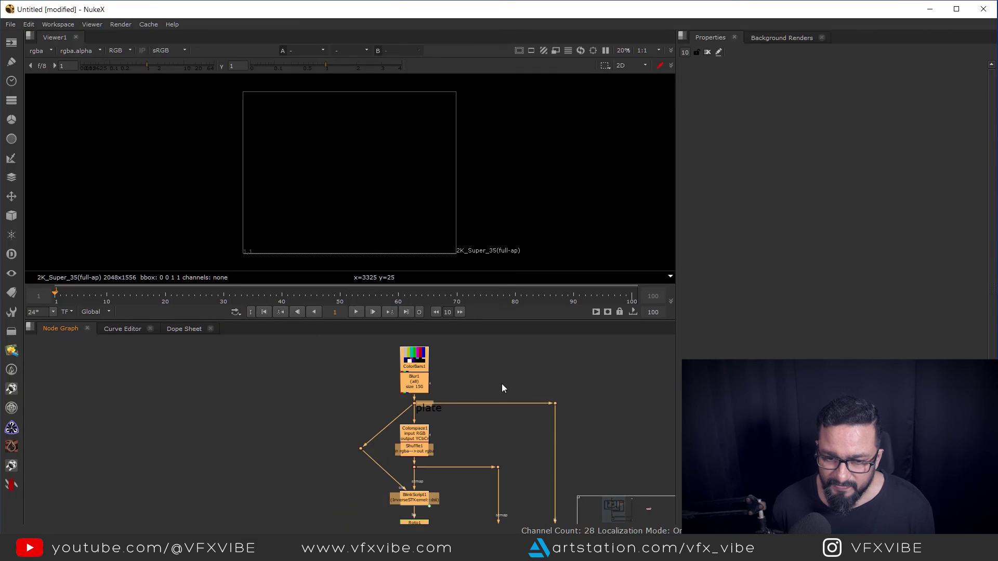
{"action": "left_click", "coordinate": [471, 426]}
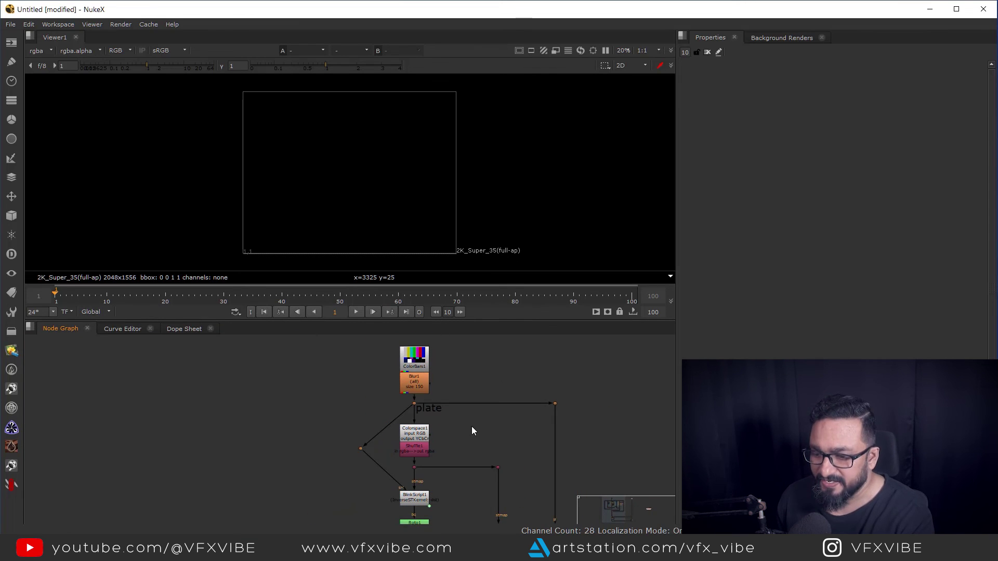